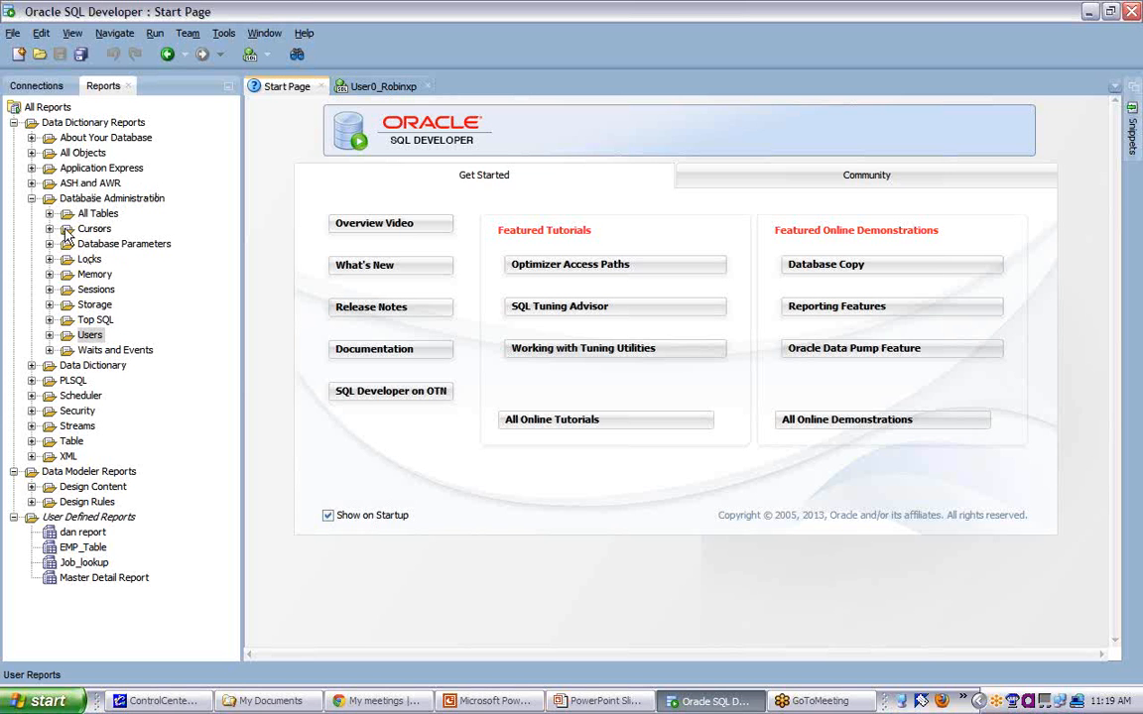
- Review the reports available in the Application Express and ASH and AWR folders of the data dictionary reports
click(31, 167)
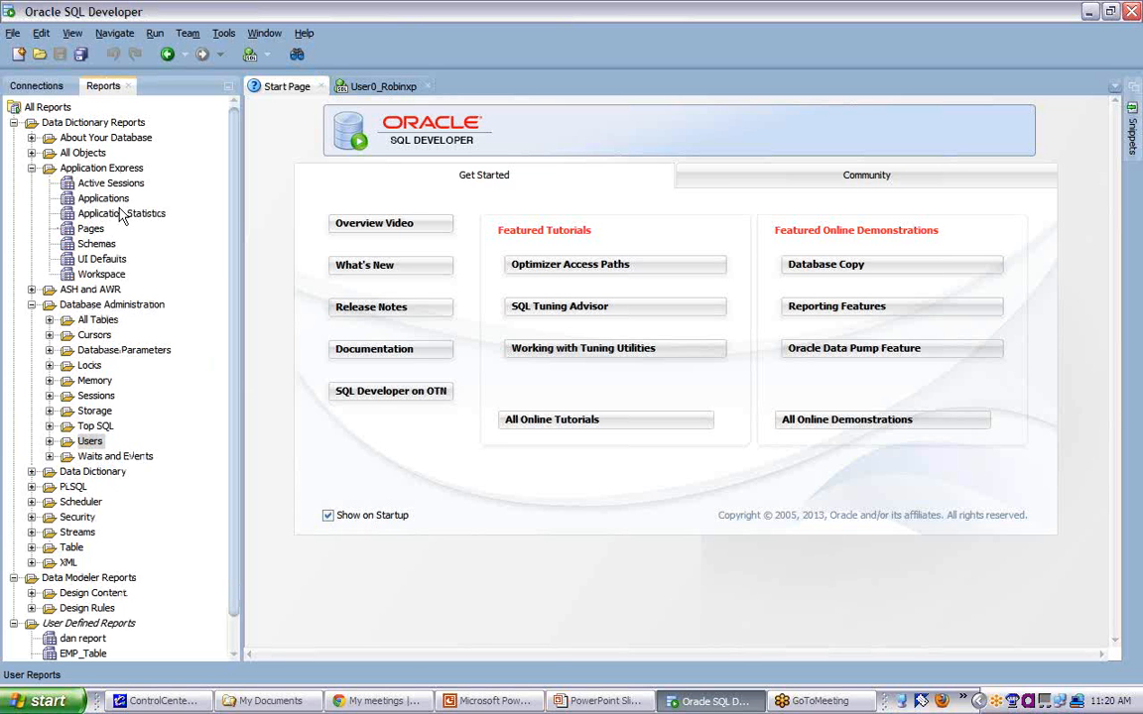
click(31, 167)
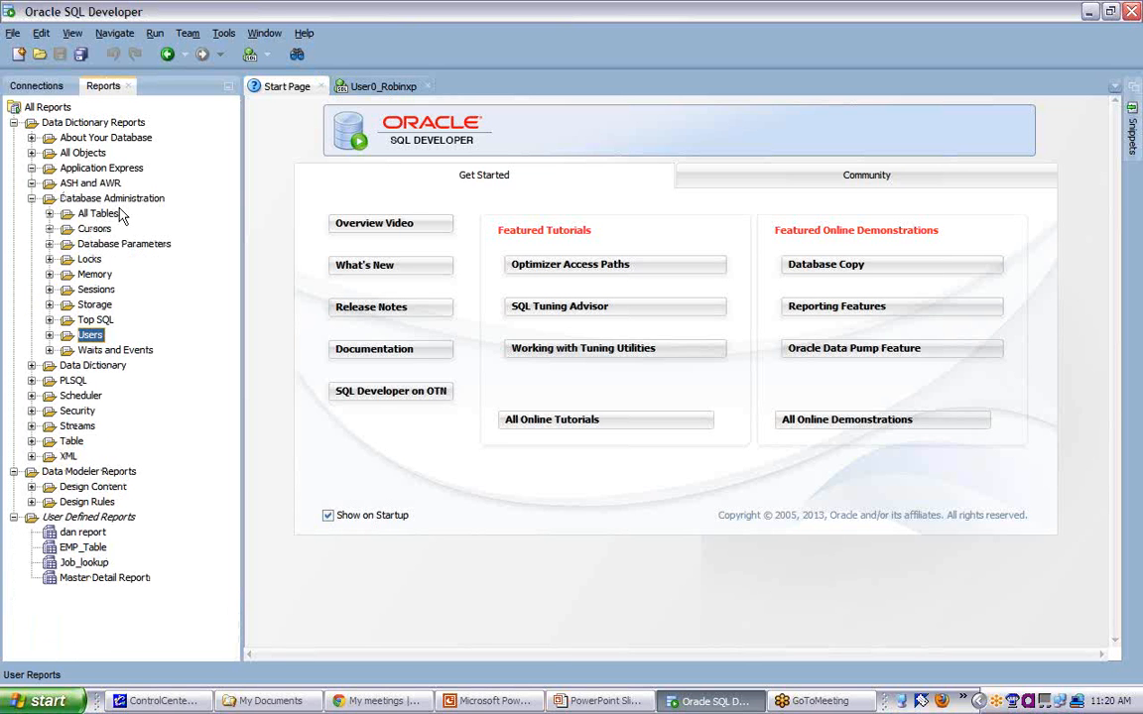
click(31, 168)
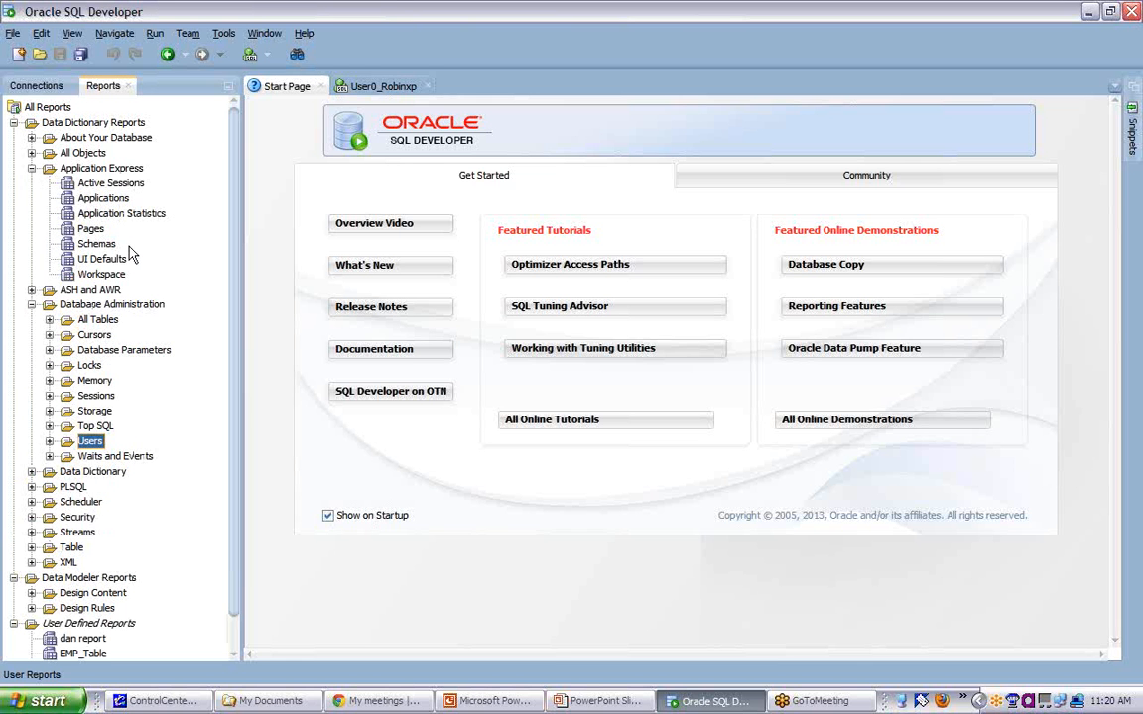
click(31, 168)
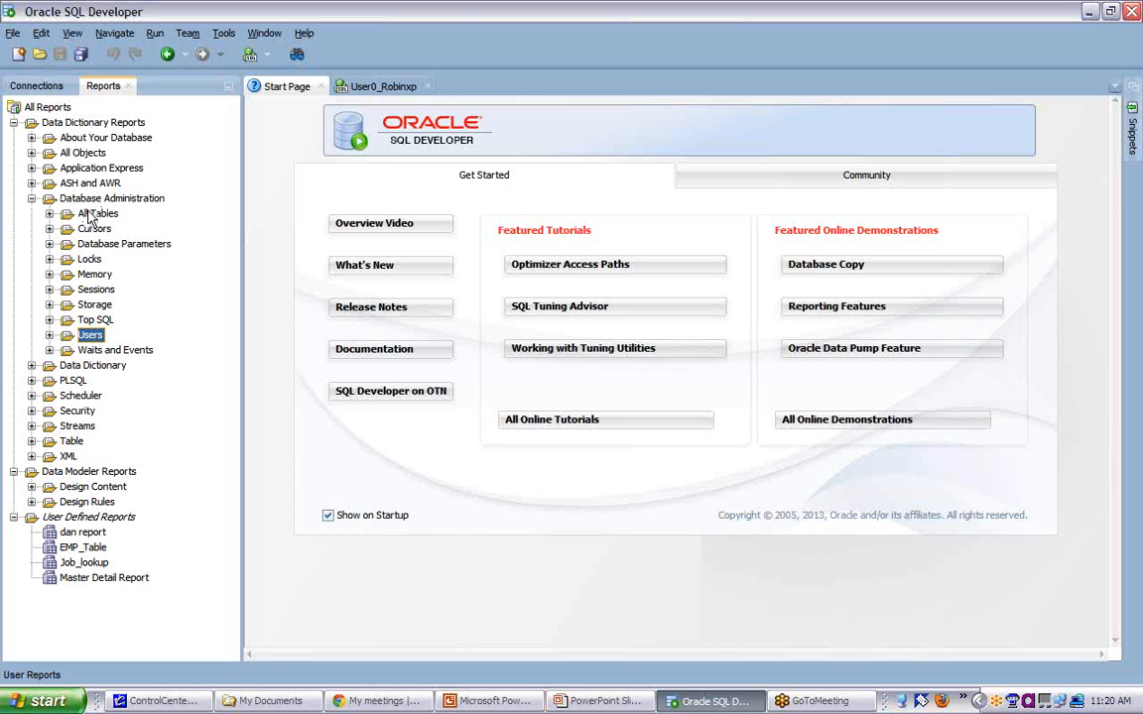
click(31, 184)
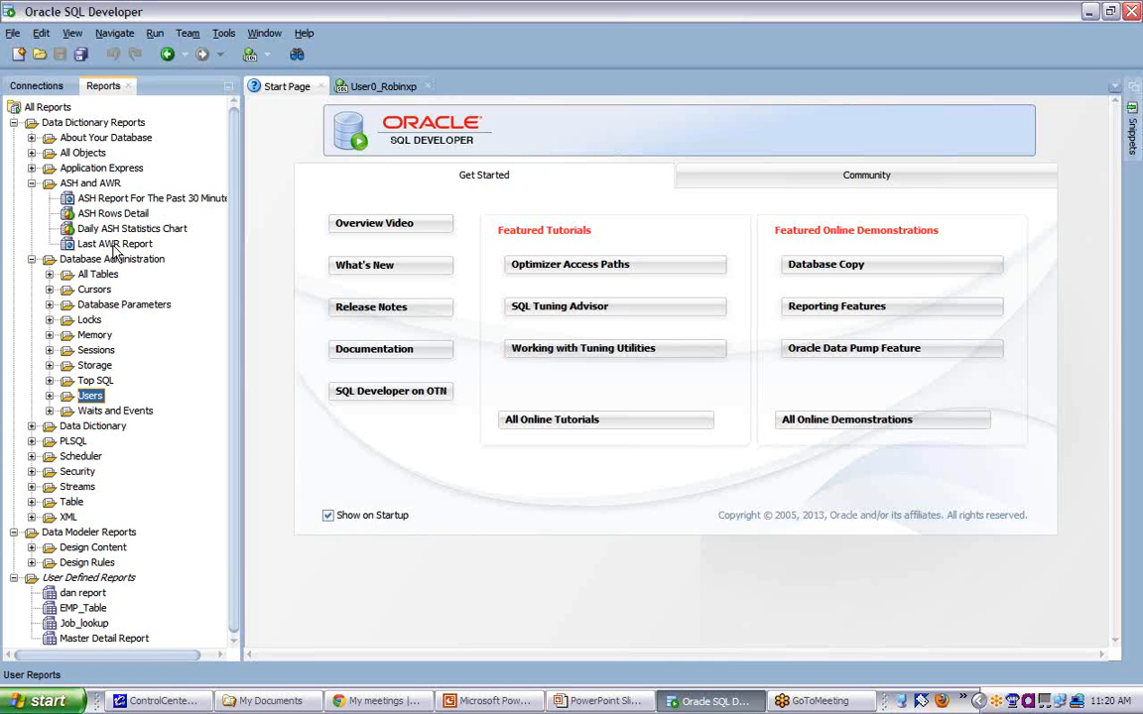
click(32, 184)
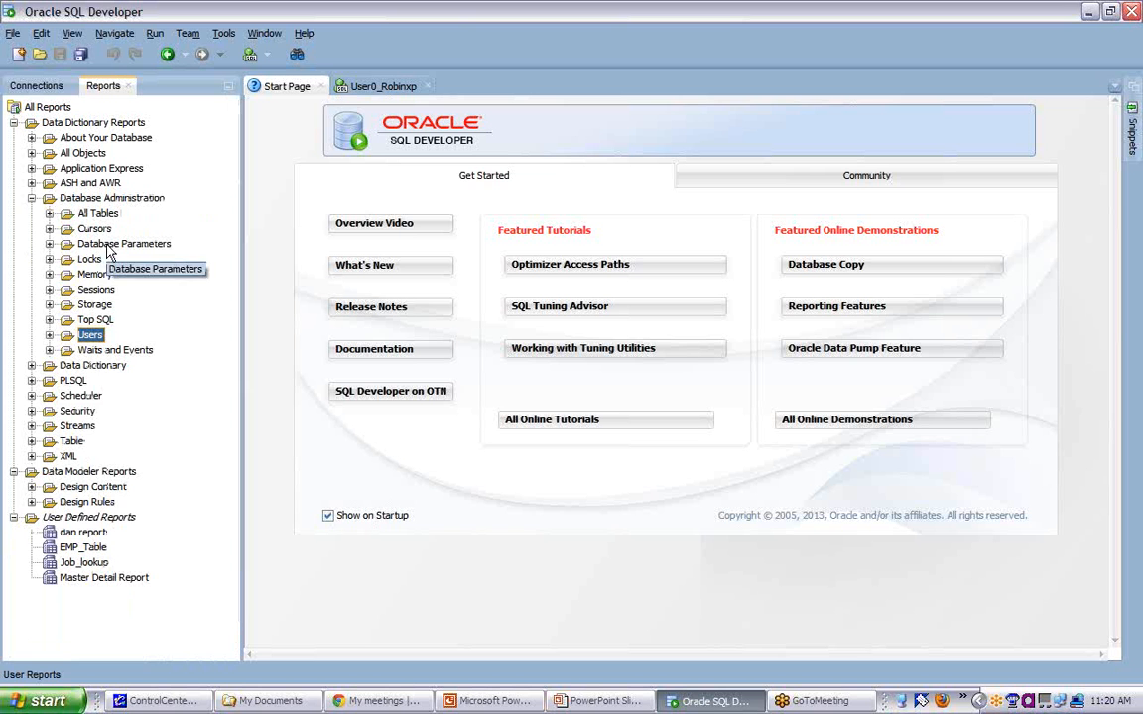
- Run the All Parameters report from Database Parameters, leaving the Parameter Name bind value as NULL
click(49, 244)
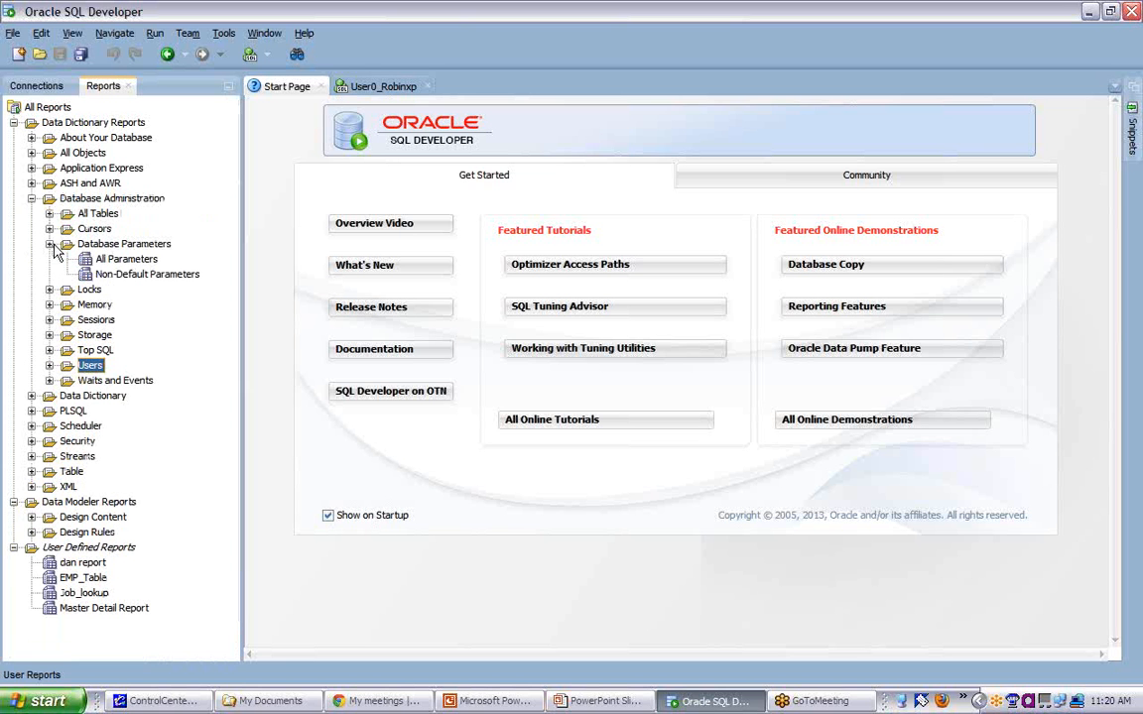
click(124, 259)
click(577, 388)
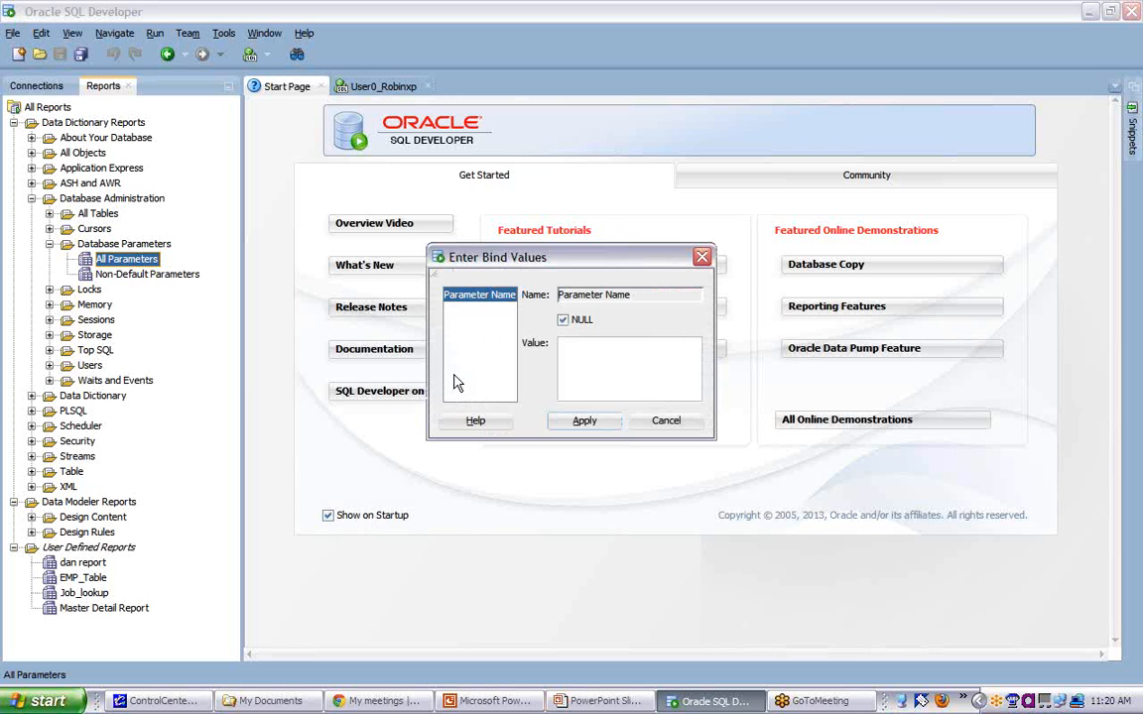
click(585, 420)
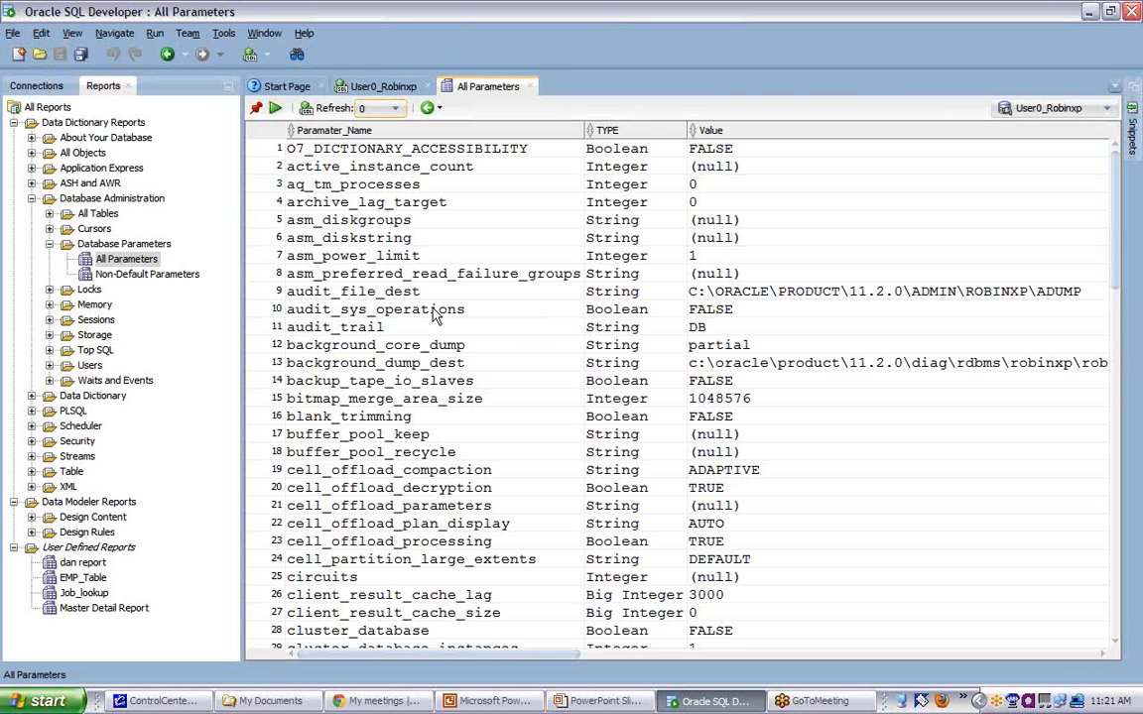
- Look through the All Parameters results to the end of the list and select the user_dump_dest row
click(413, 293)
scroll(413, 294, down, 10)
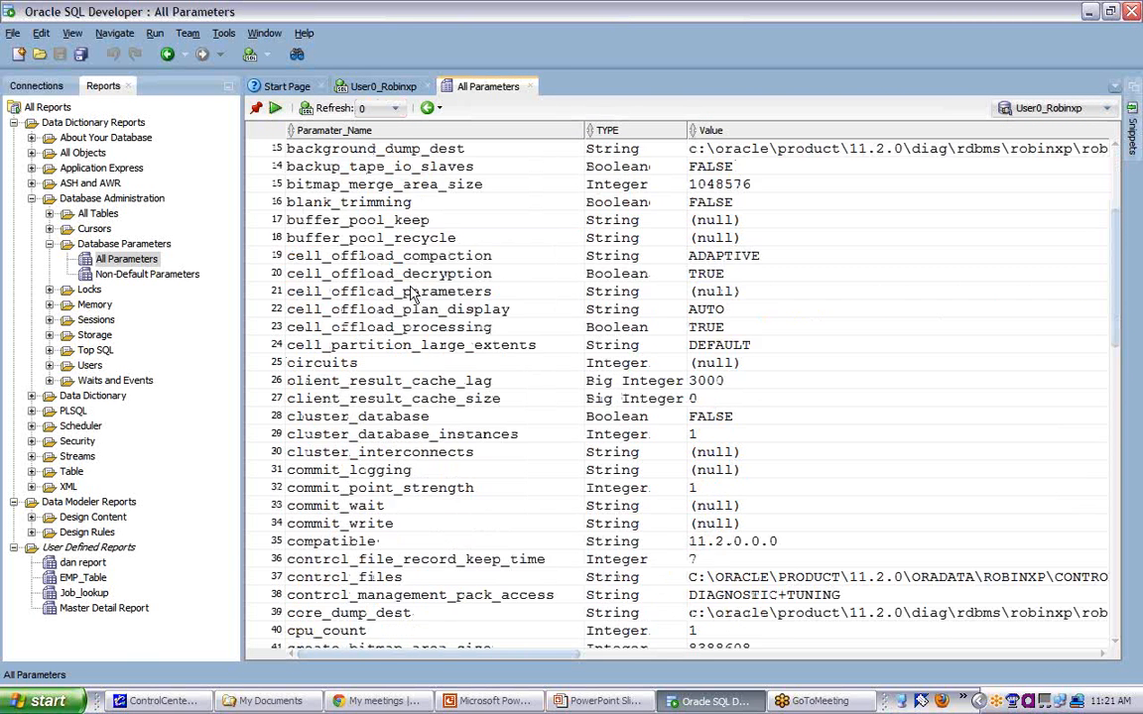
scroll(411, 288, down, 2)
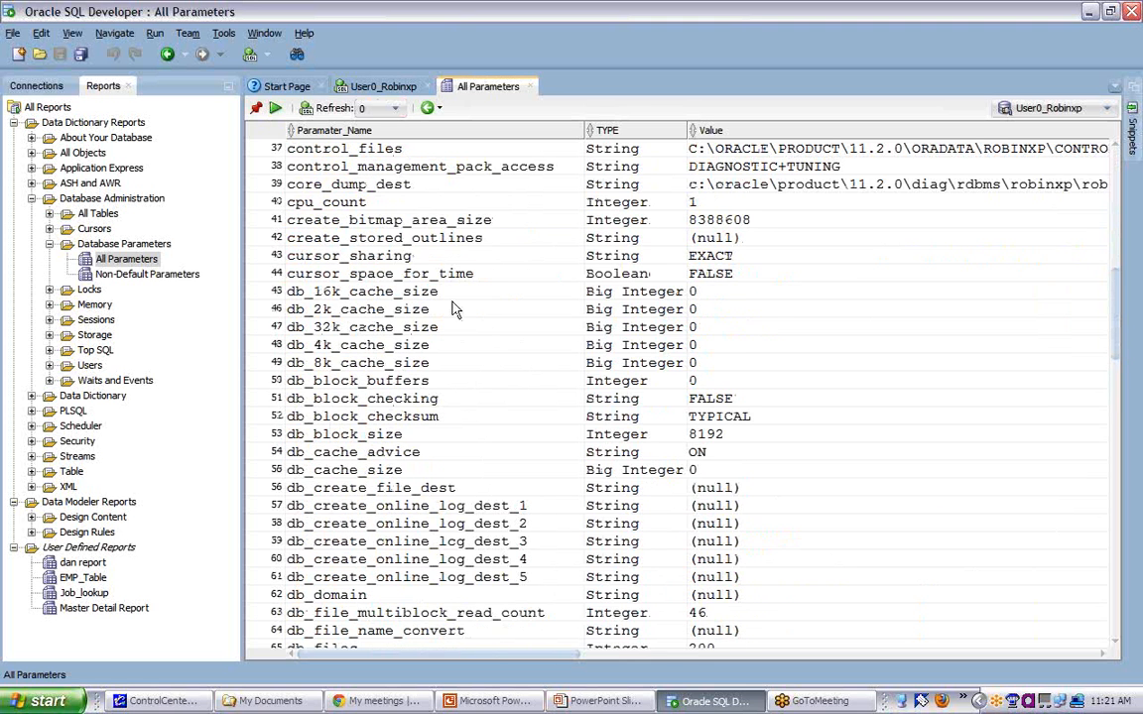
scroll(1115, 413, down, 19)
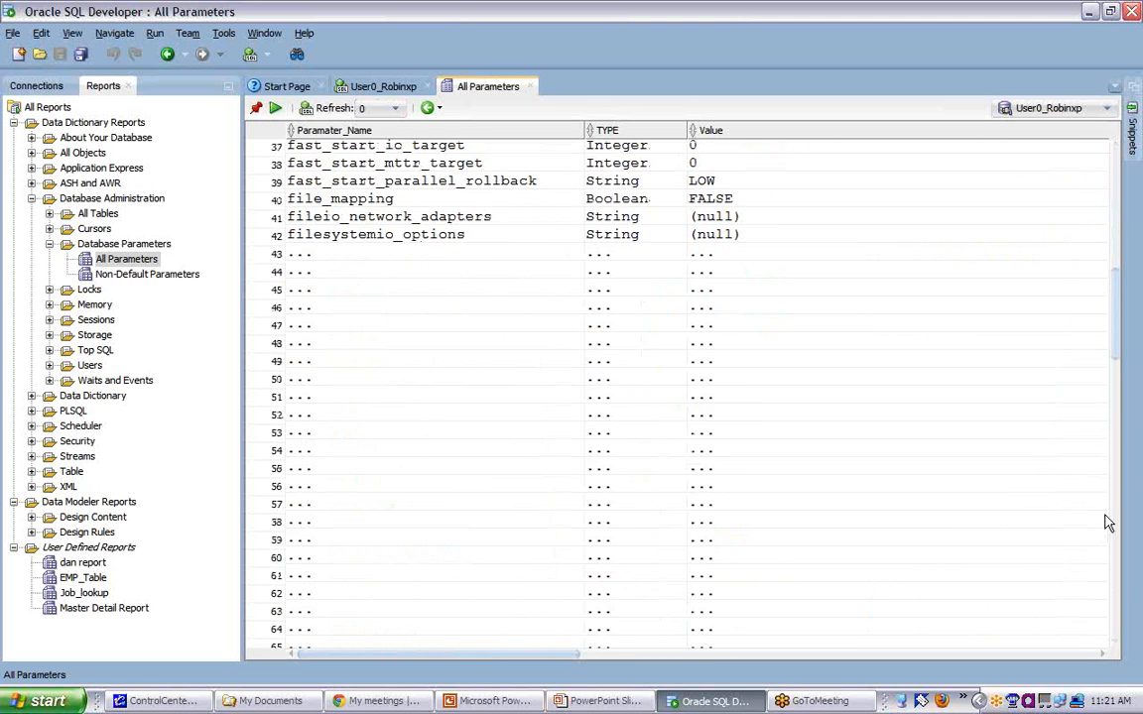
scroll(1104, 634, down, 20)
drag(1103, 627, 1117, 642)
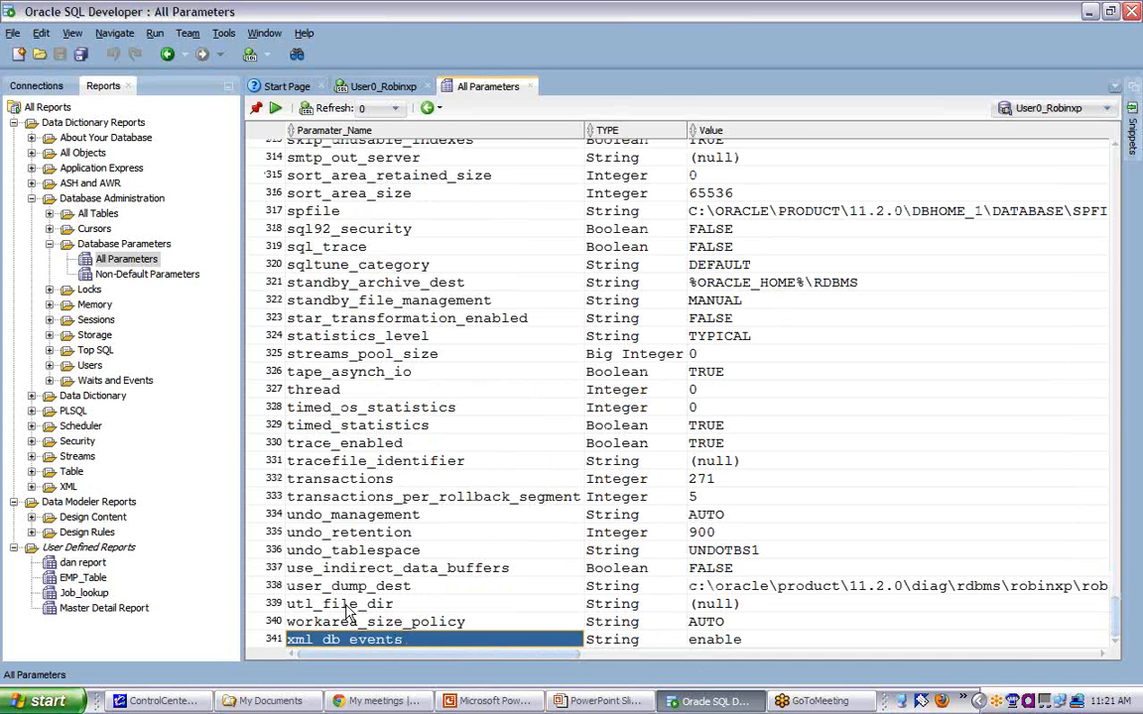
click(387, 586)
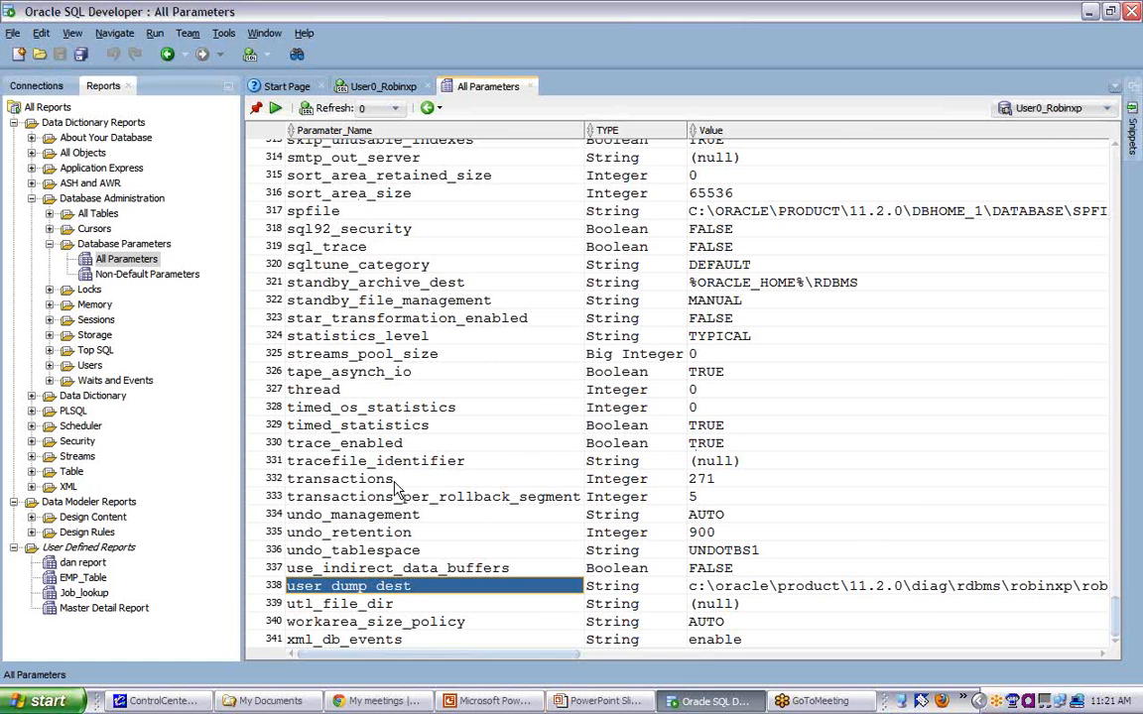
- Check the reports inside the Data Dictionary folder, and collapse it along with the Database Administration folder
click(32, 395)
click(129, 455)
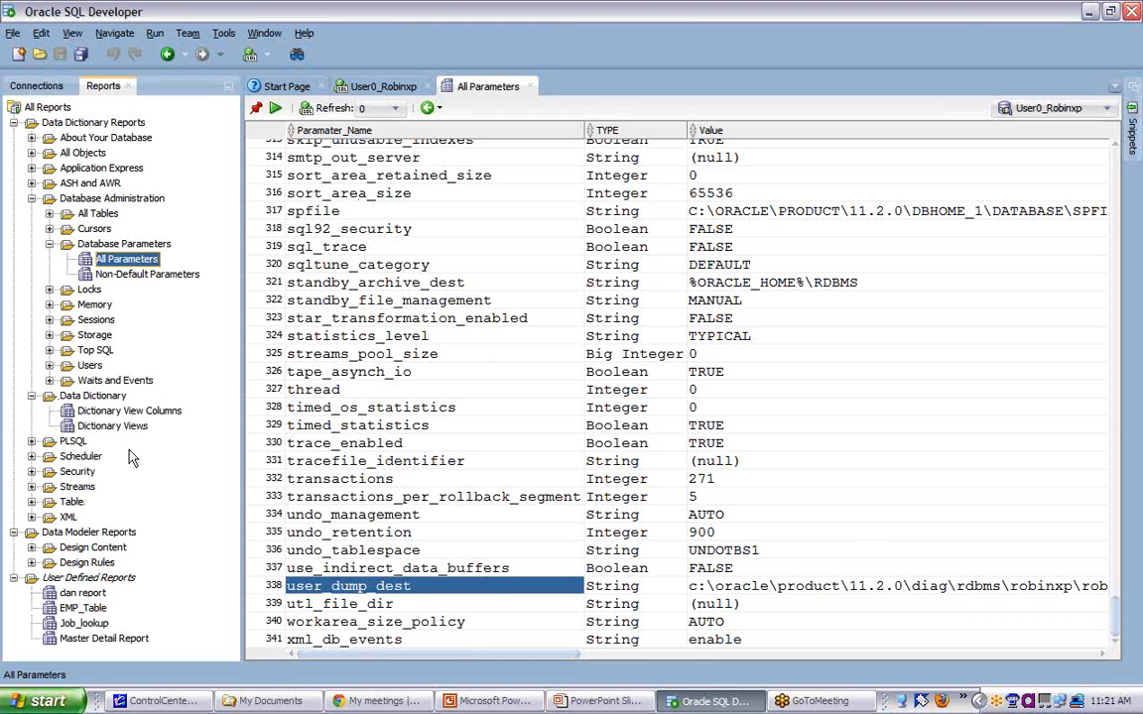
click(32, 395)
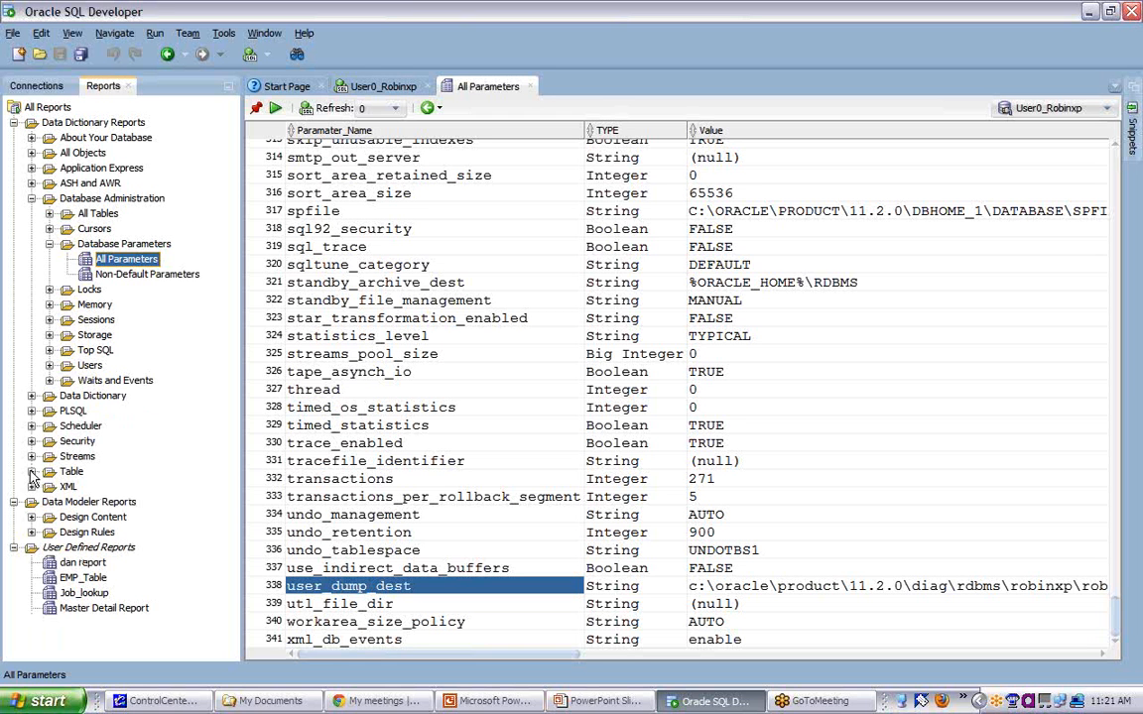
click(32, 199)
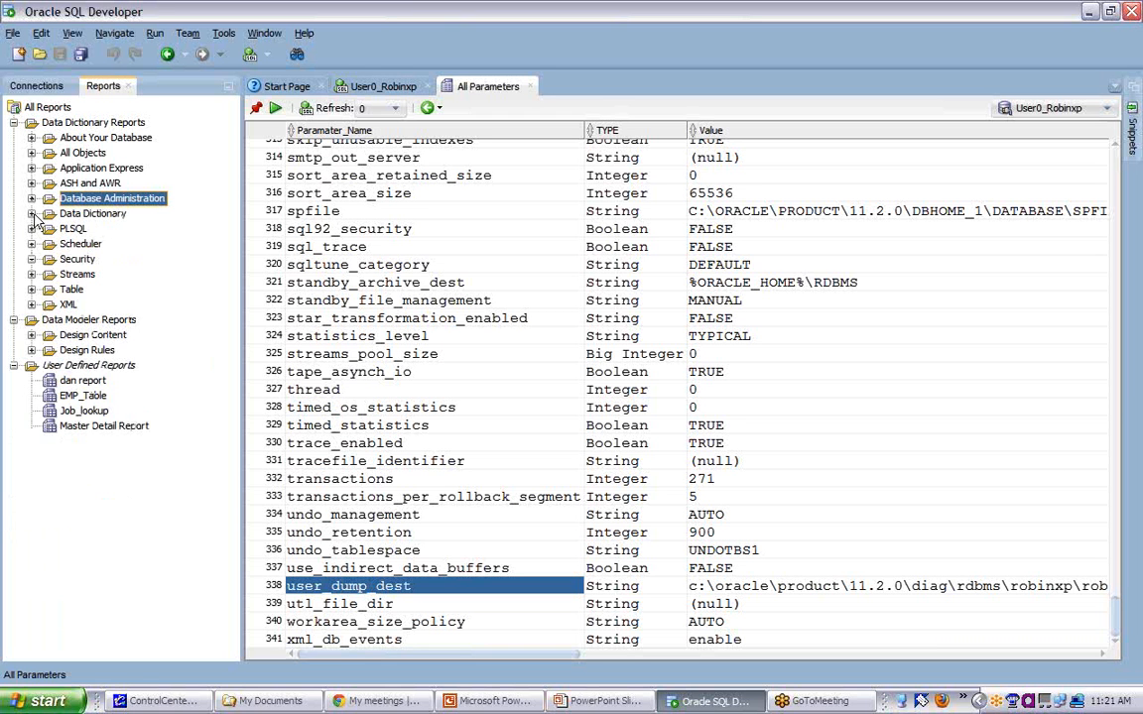
- Open the user-defined dan report, and switch briefly to the slide show and back to SQL Developer
click(71, 367)
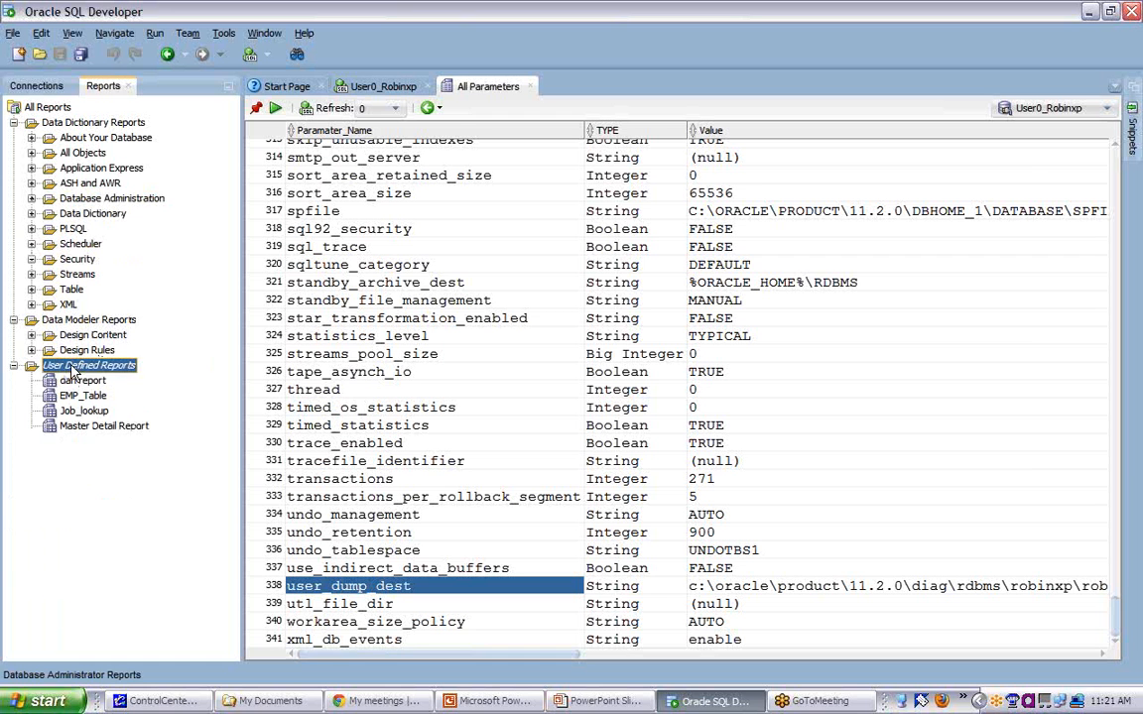
click(81, 381)
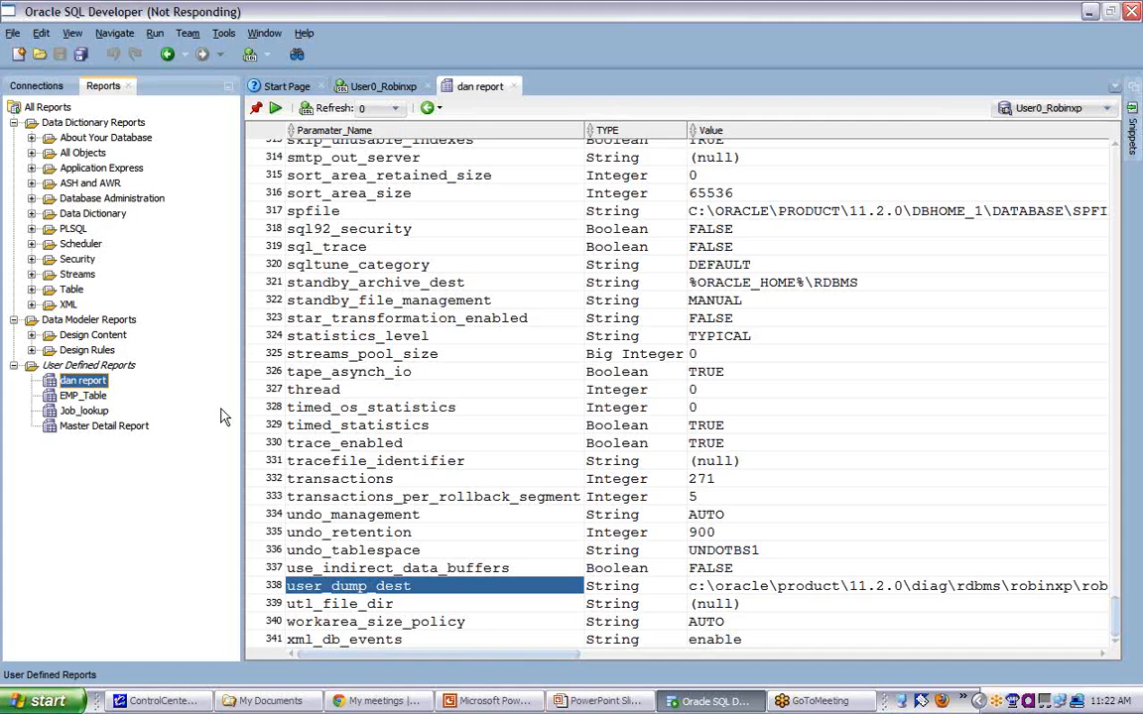
key(alt+Tab)
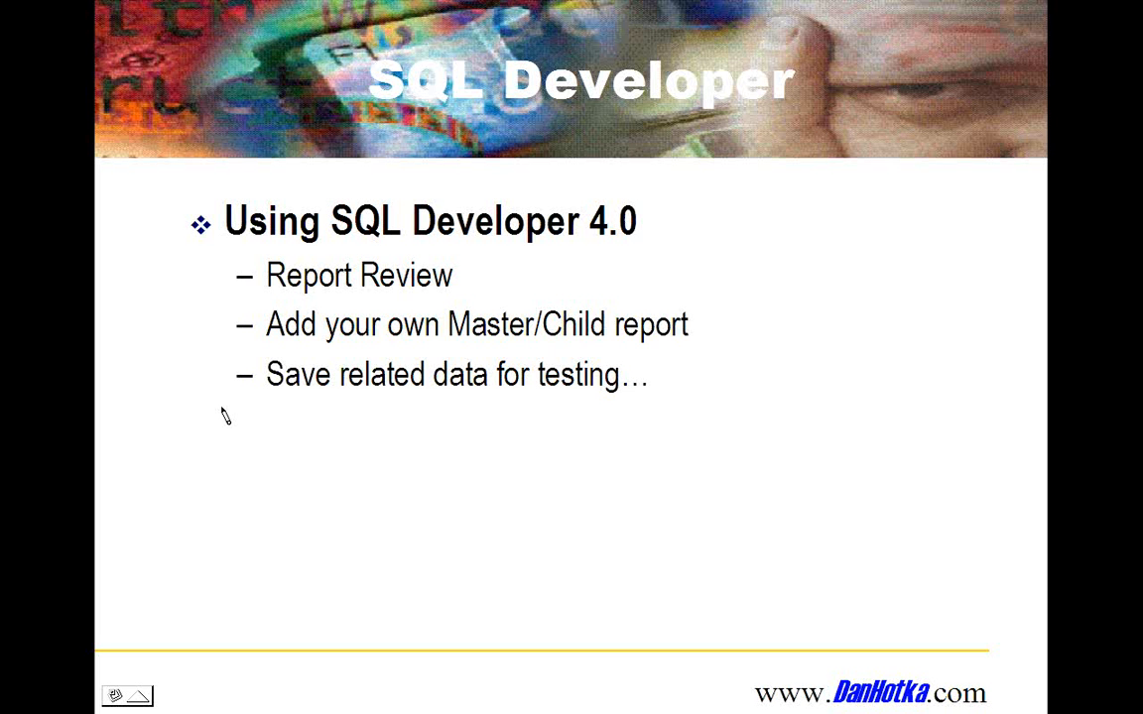
key(alt+Tab)
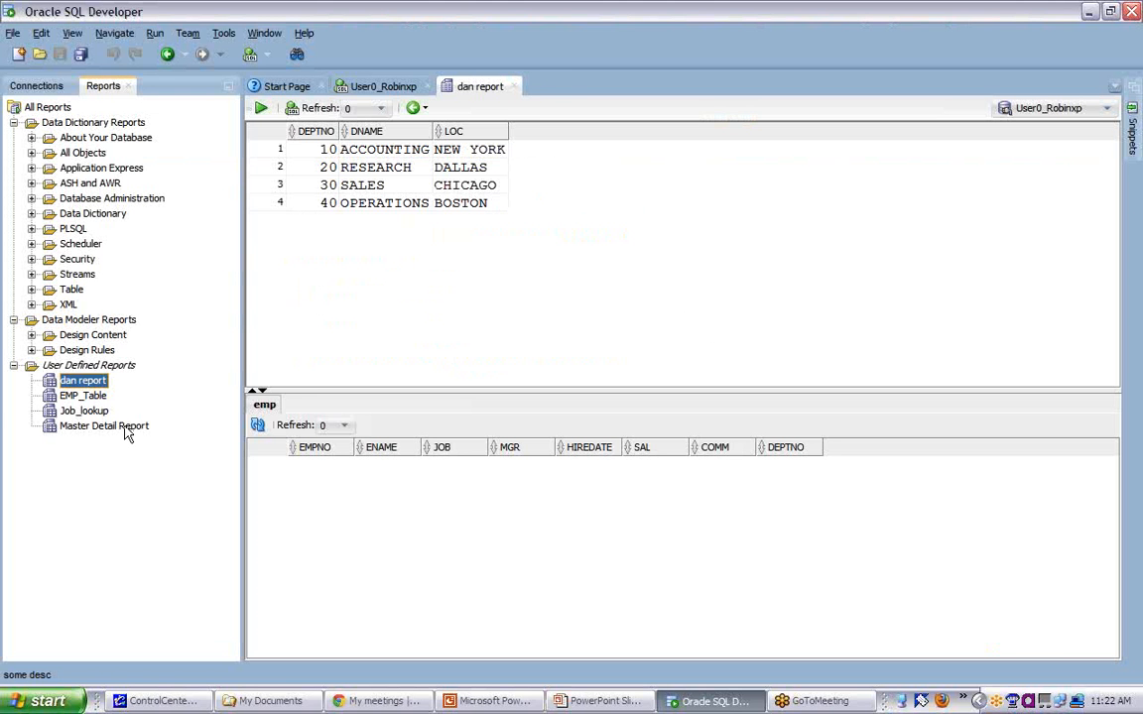
- Open the Master Detail Report, view employee details for the ACCOUNTING and RESEARCH departments, and enlarge the detail area
click(119, 427)
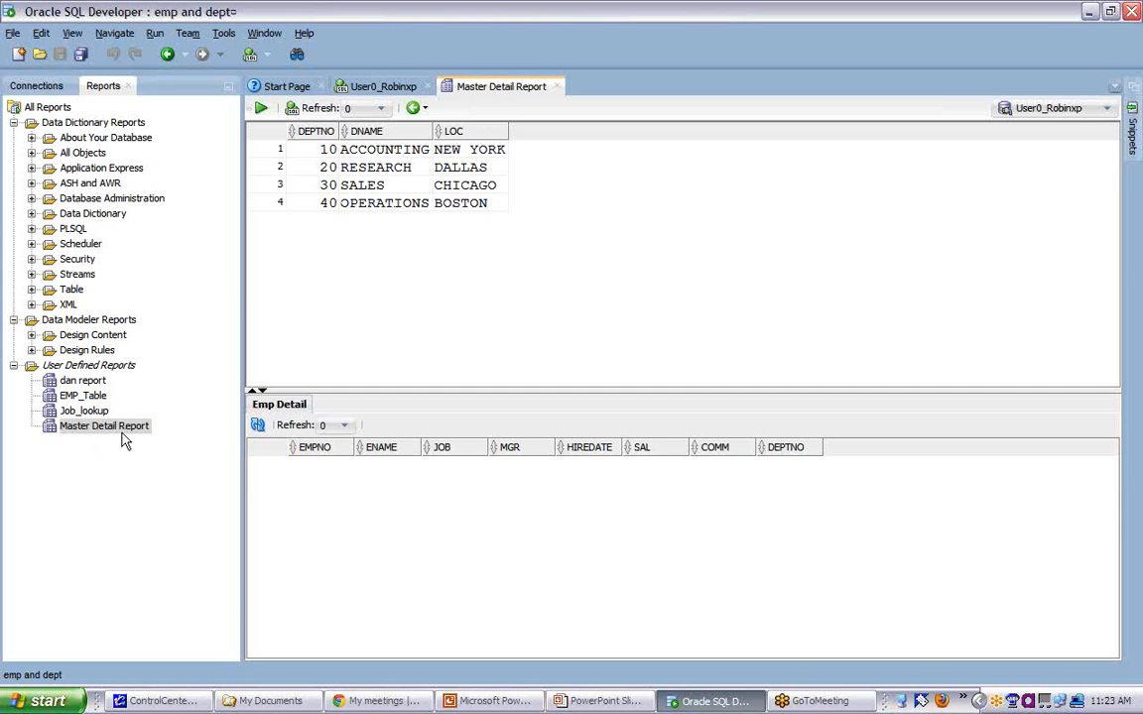
click(367, 156)
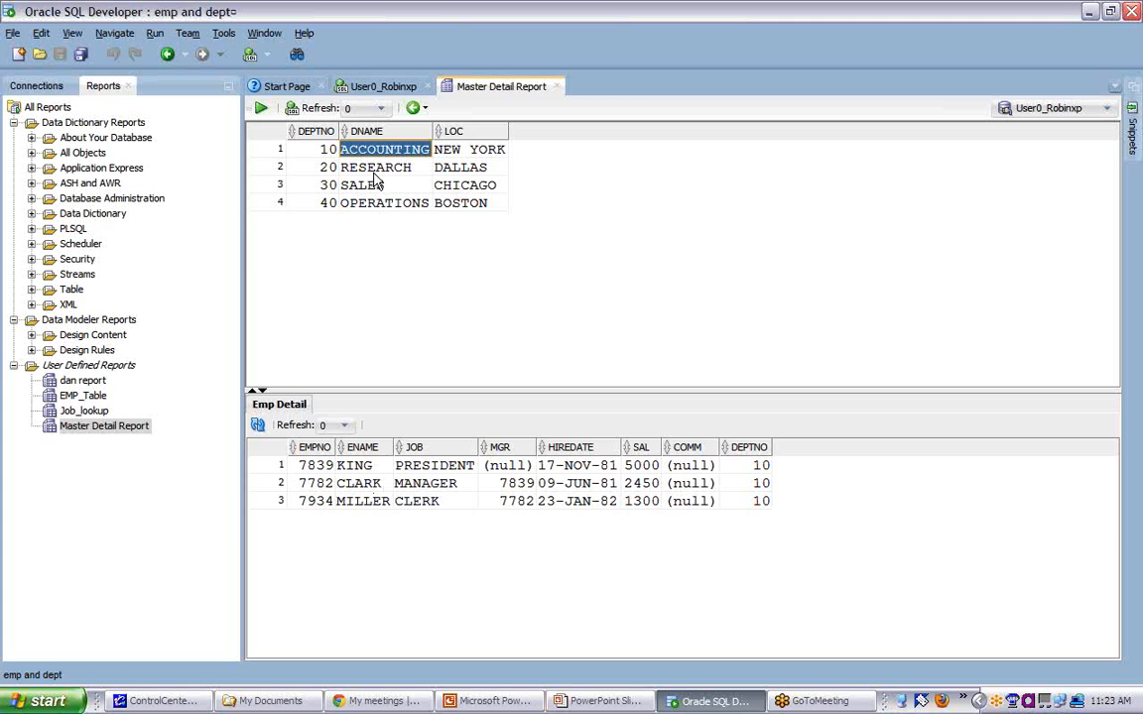
click(344, 166)
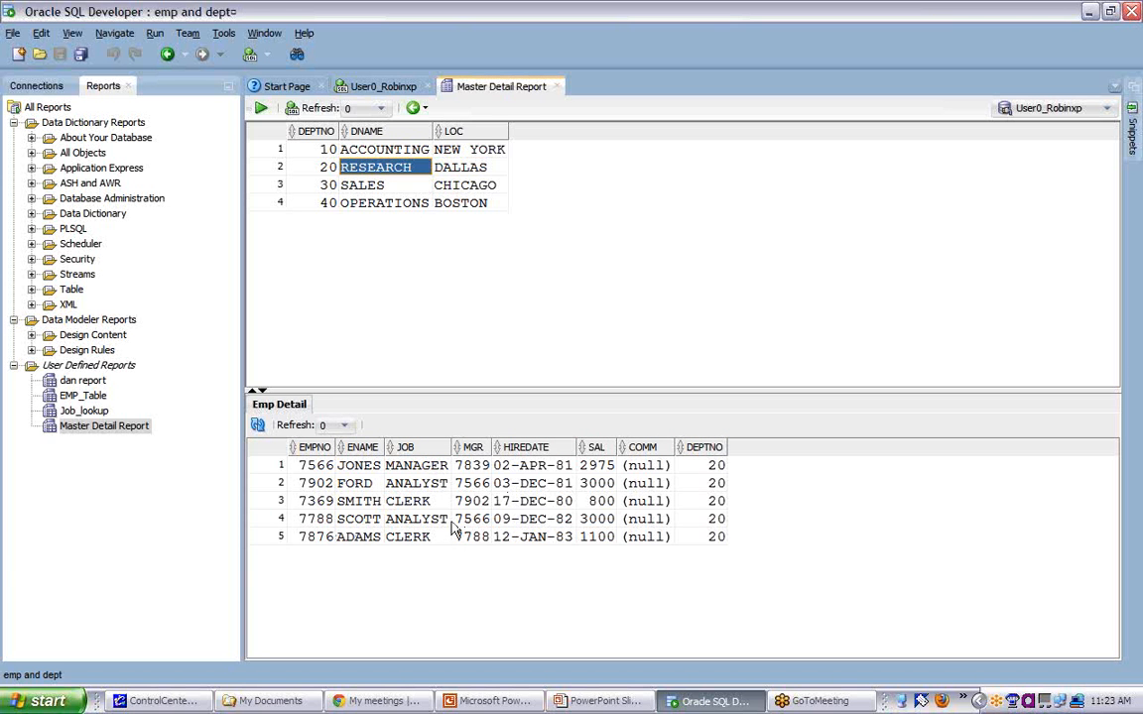
drag(461, 390, 461, 258)
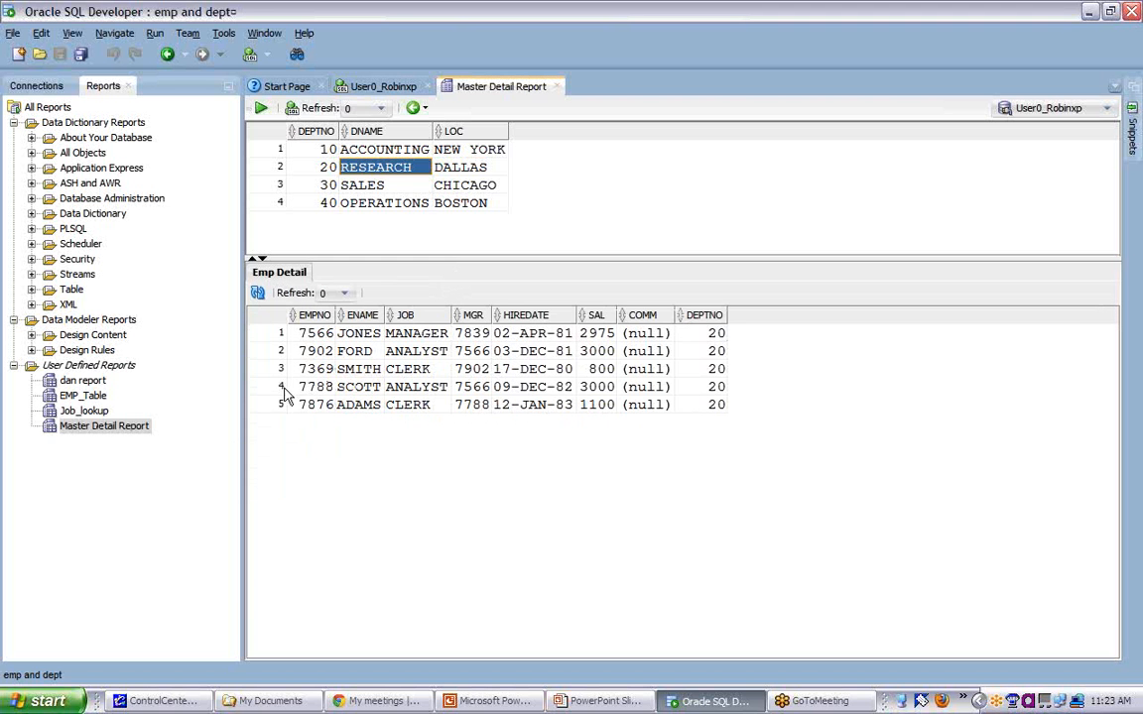
- Start a new report under User Defined Reports
click(84, 366)
right_click(87, 369)
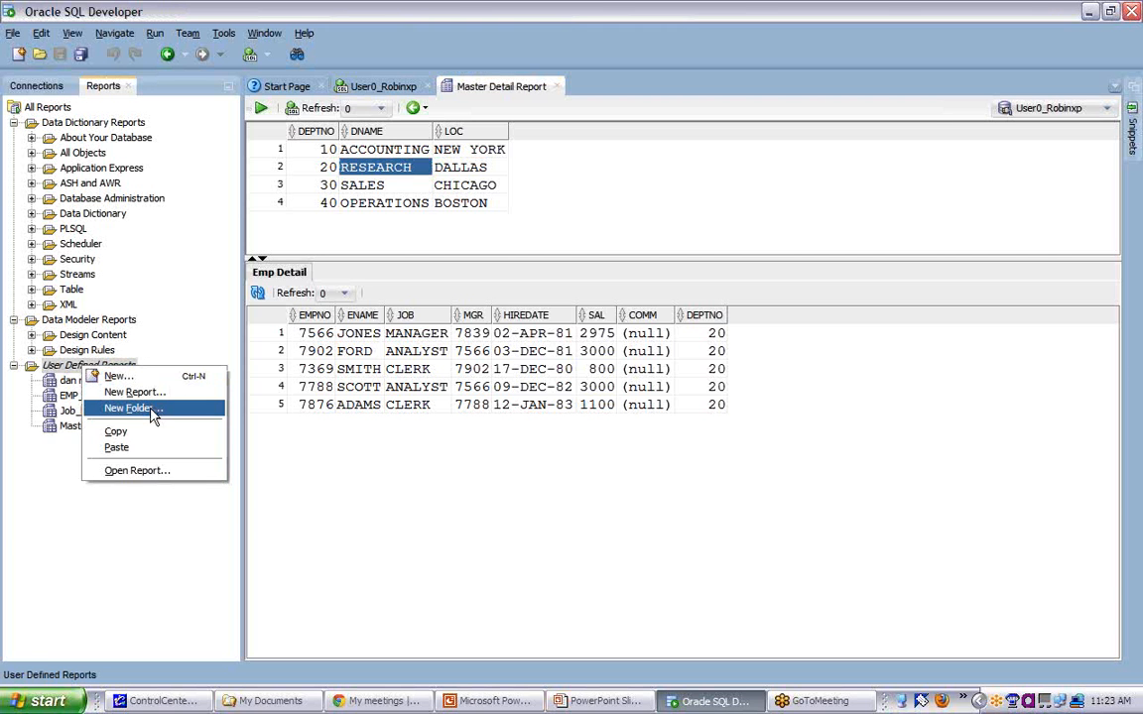
key(Up)
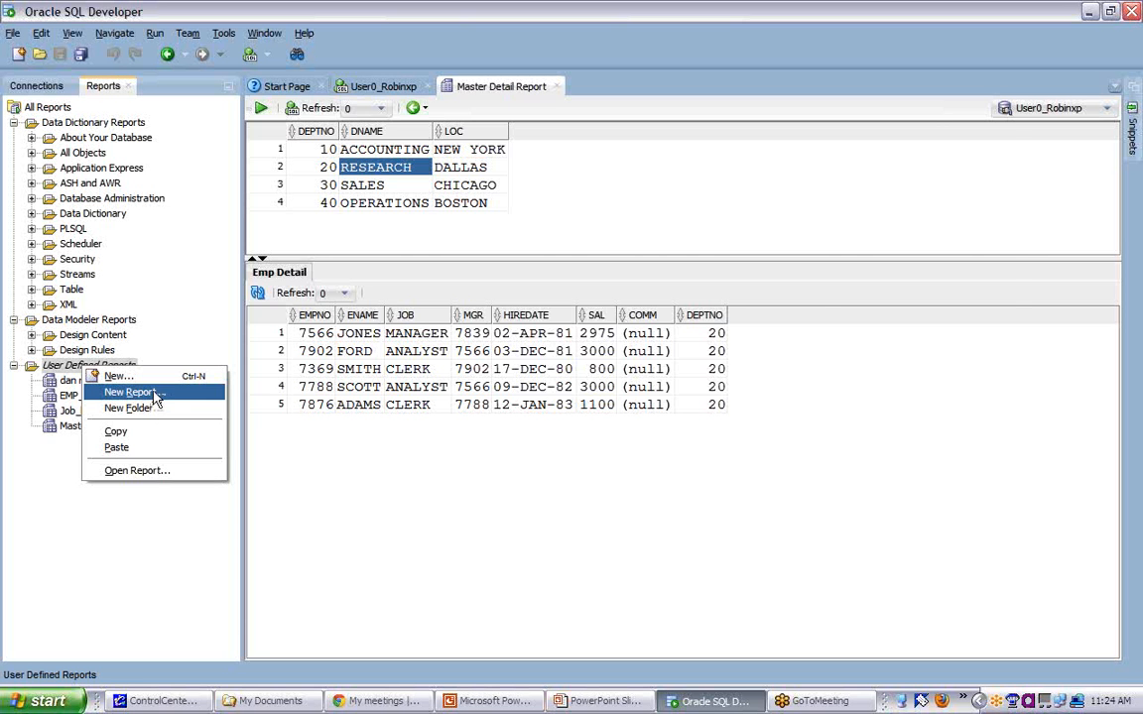
click(155, 397)
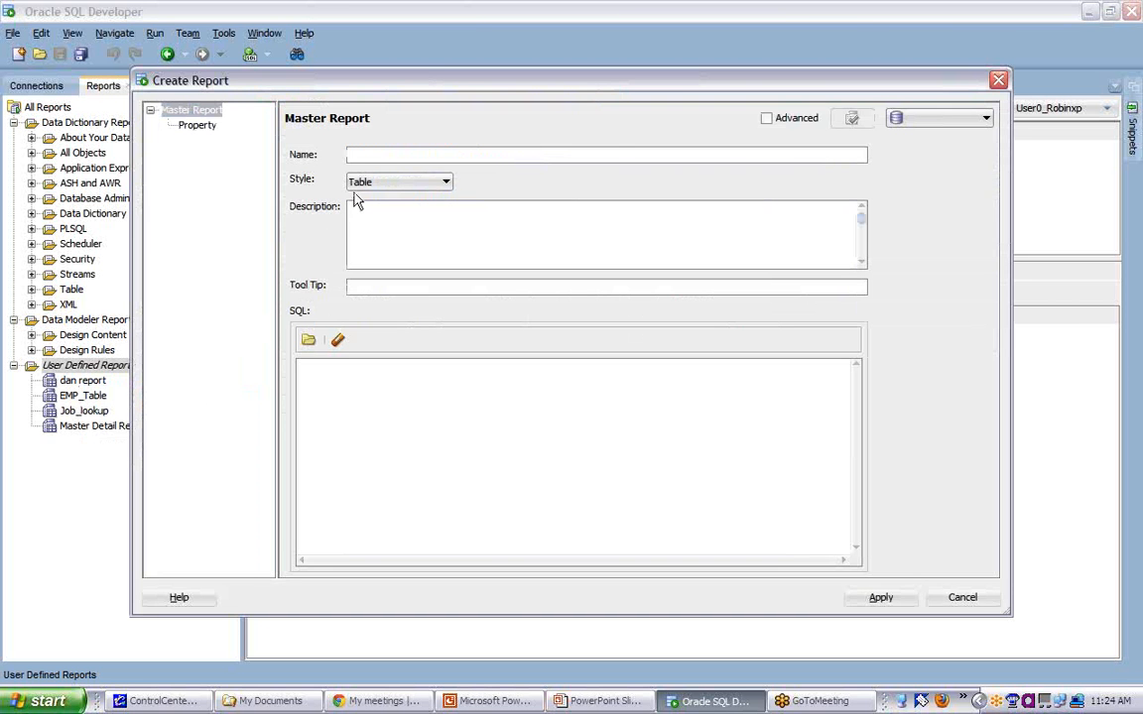
text(New EMP DEPT)
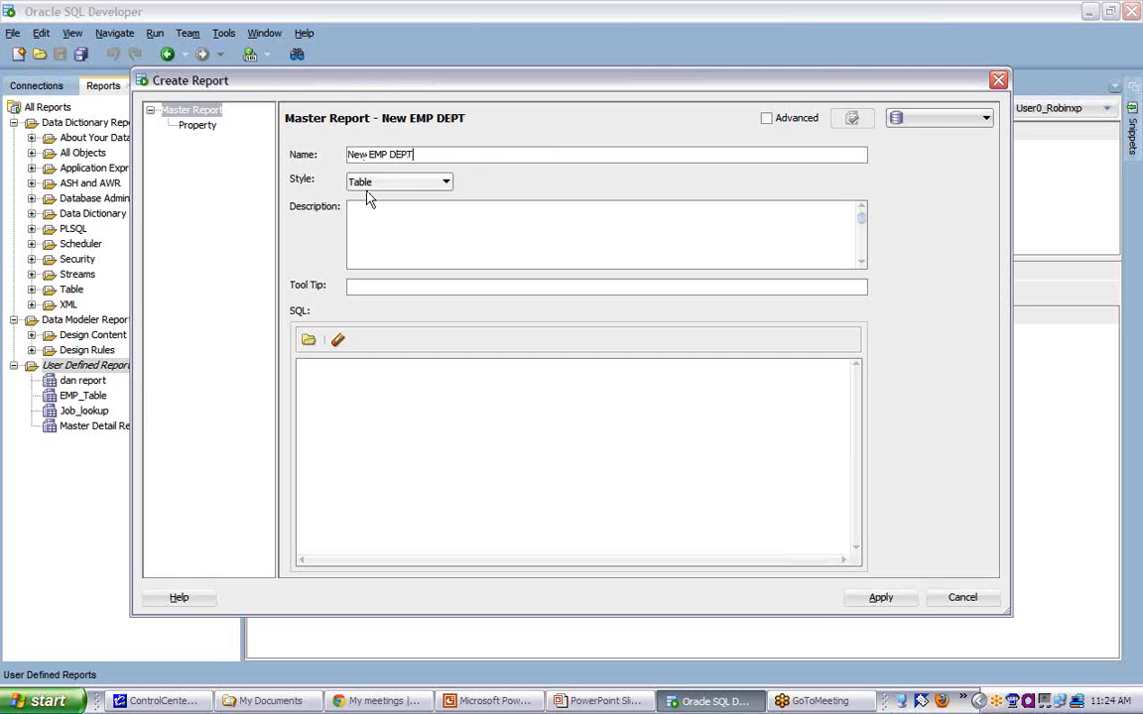
key(BackSpace)
key(BackSpace)
key(BackSpace)
key(BackSpace)
key(BackSpace)
key(BackSpace)
key(BackSpace)
key(BackSpace)
key(BackSpace)
key(BackSpace)
key(BackSpace)
key(BackSpace)
key(BackSpace)
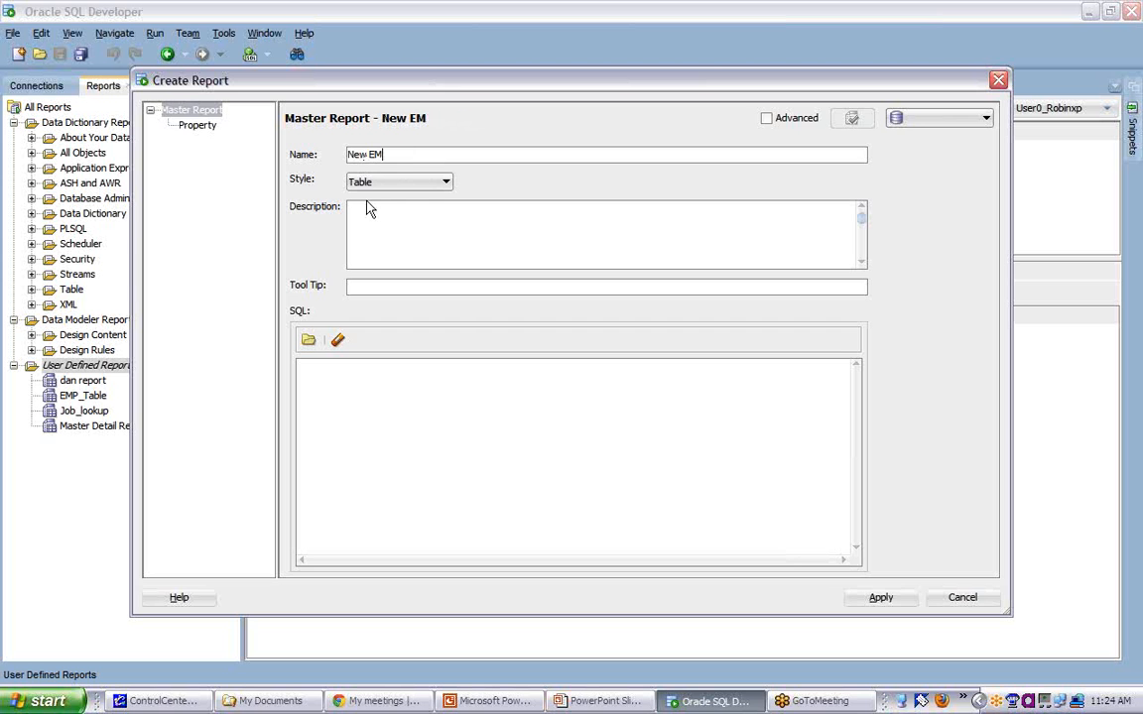
- Name the master report "LunchnLearn EMP DEPT Report" and choose Table as its style
text(LunchnLearn EMP )
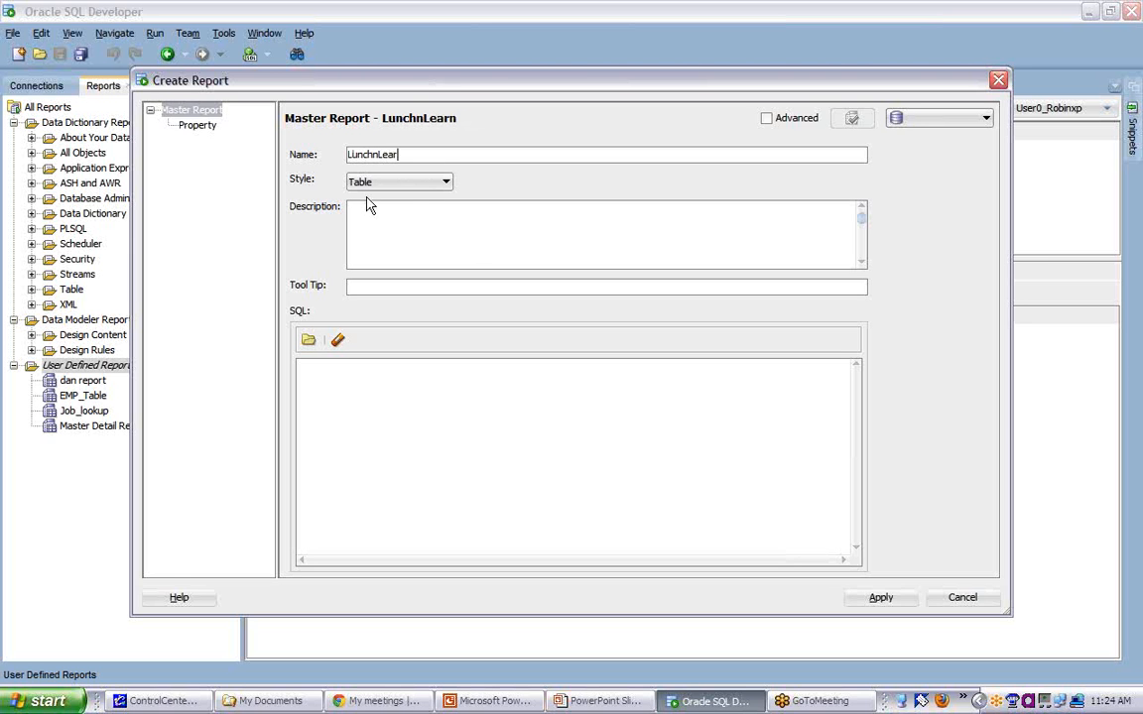
text(DET)
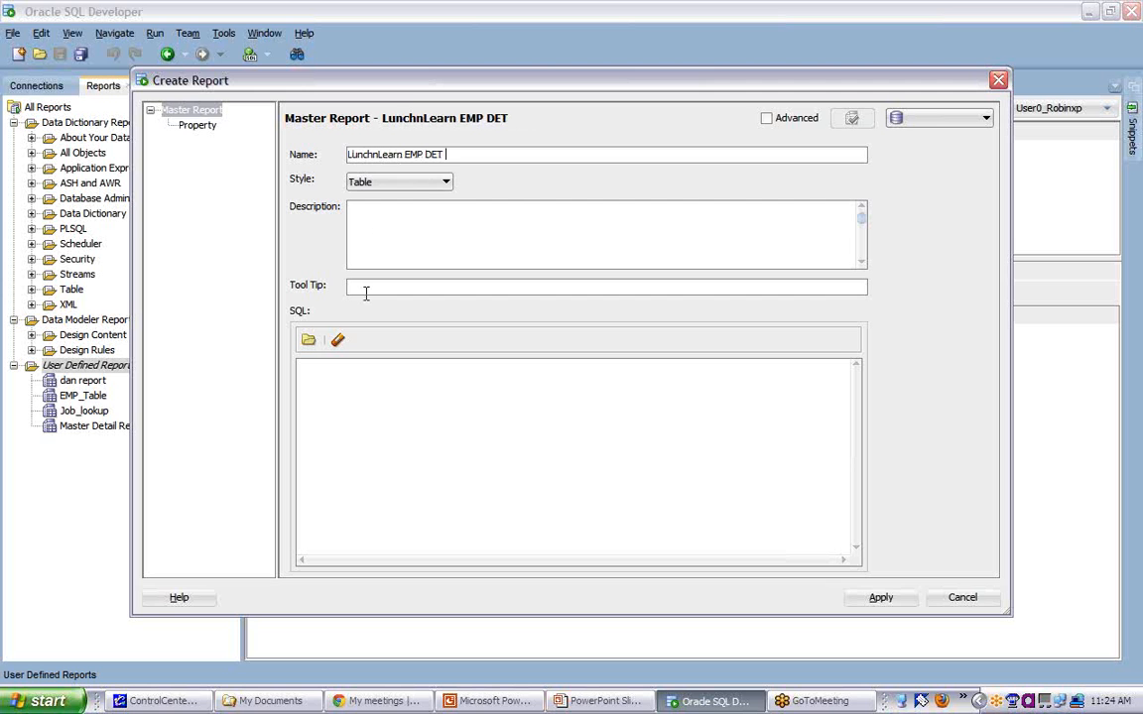
key(BackSpace)
text(PT Report)
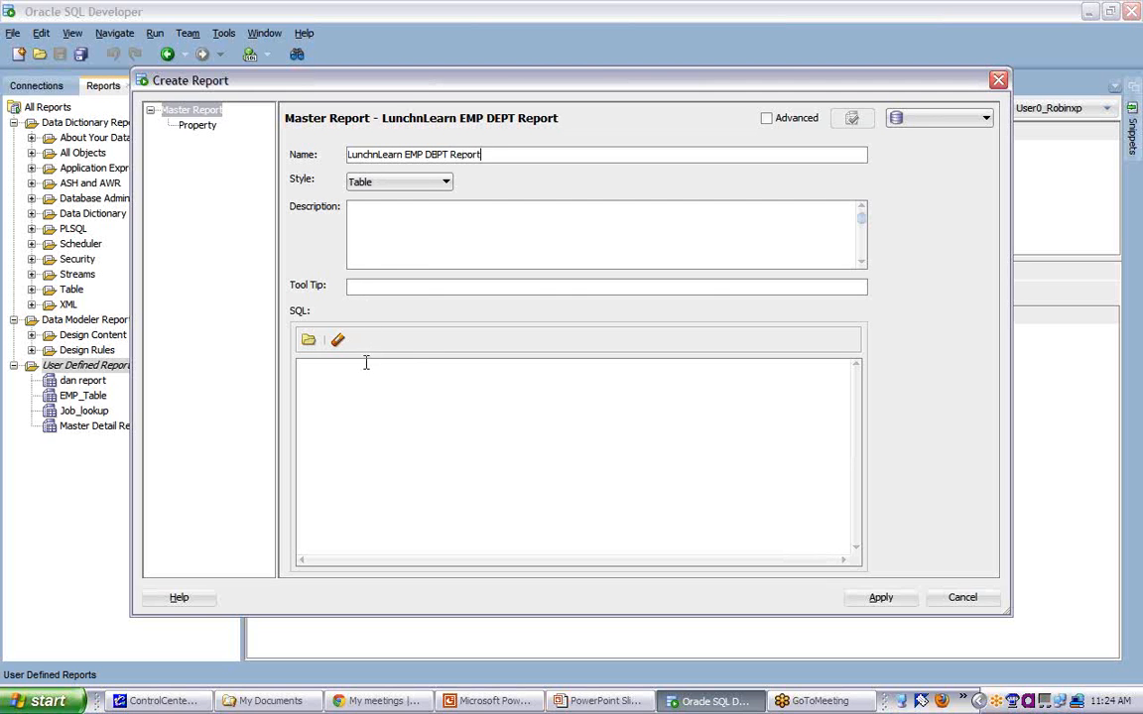
click(446, 185)
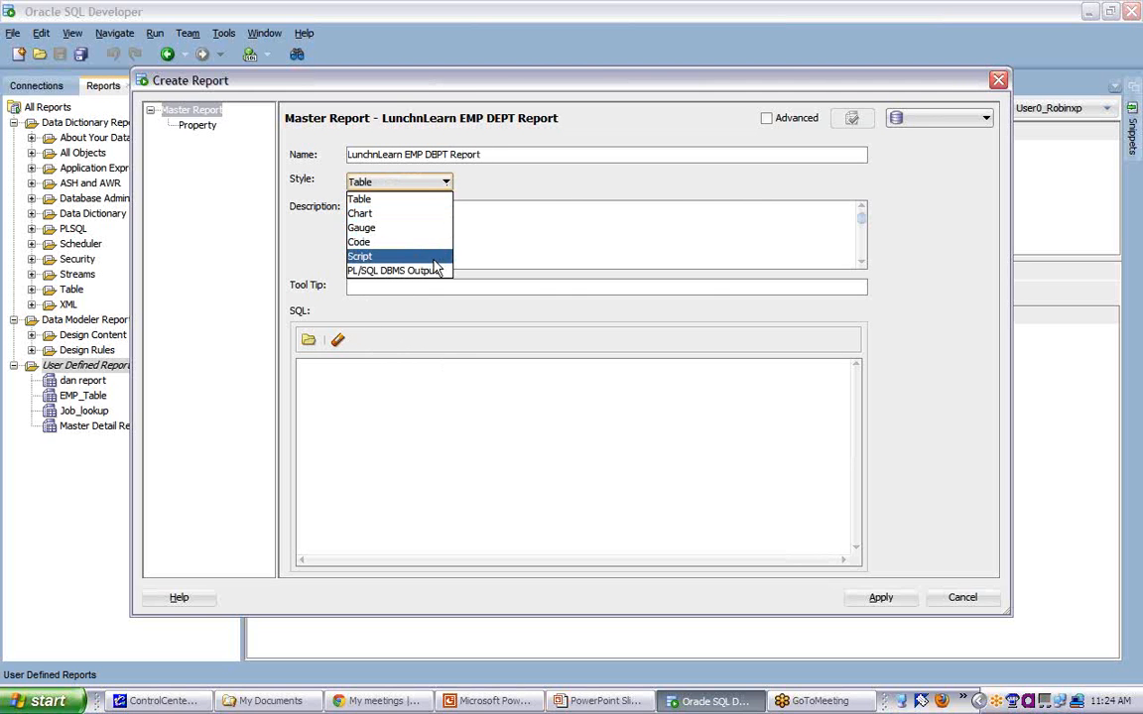
click(437, 202)
click(413, 210)
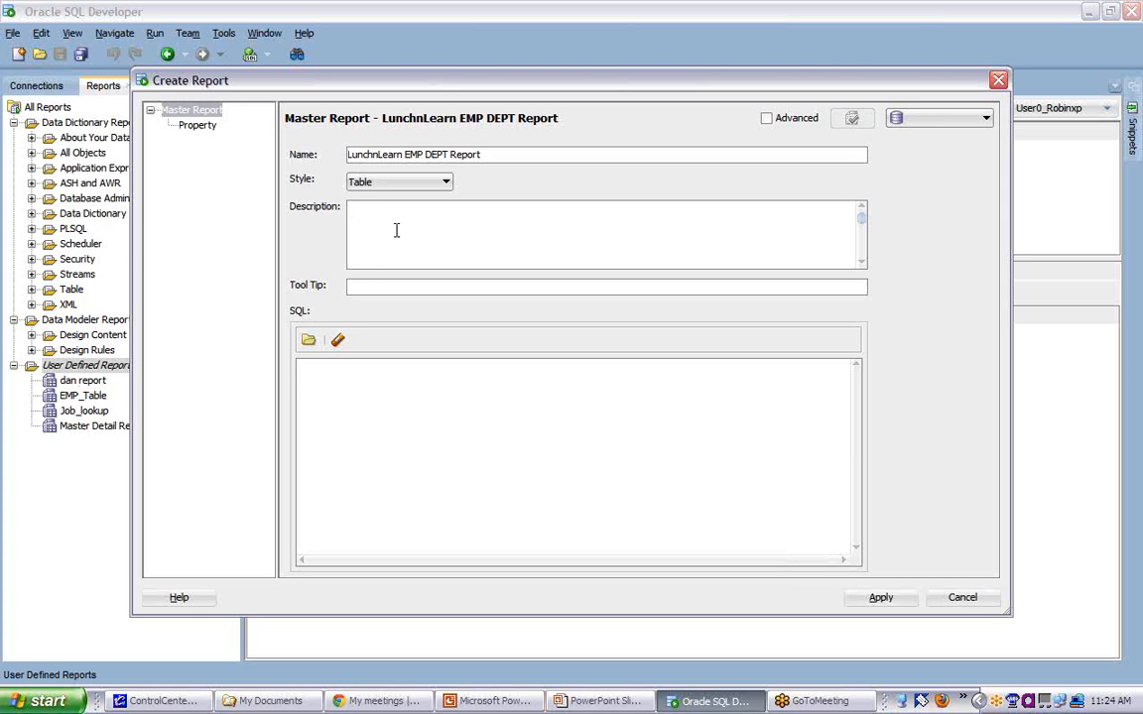
- Set the master report's query to "select * from dept;", apply it, and open the LunchnLearn EMP DEPT Report
click(327, 375)
text(select * from dept;)
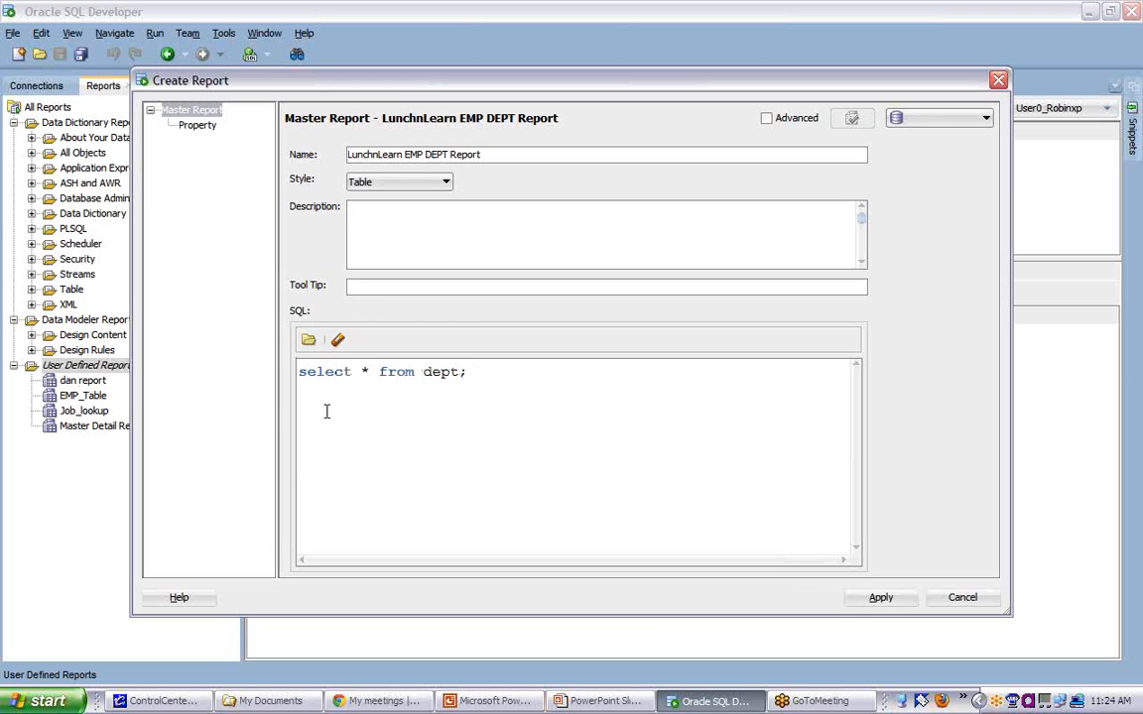
click(893, 601)
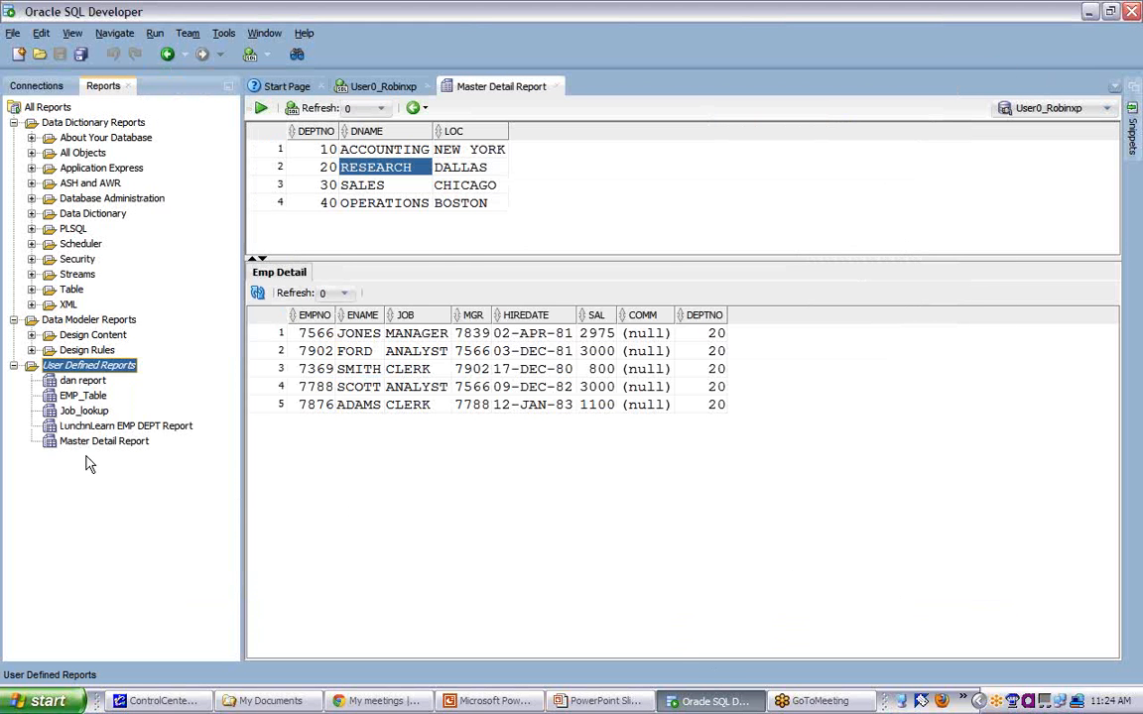
click(87, 427)
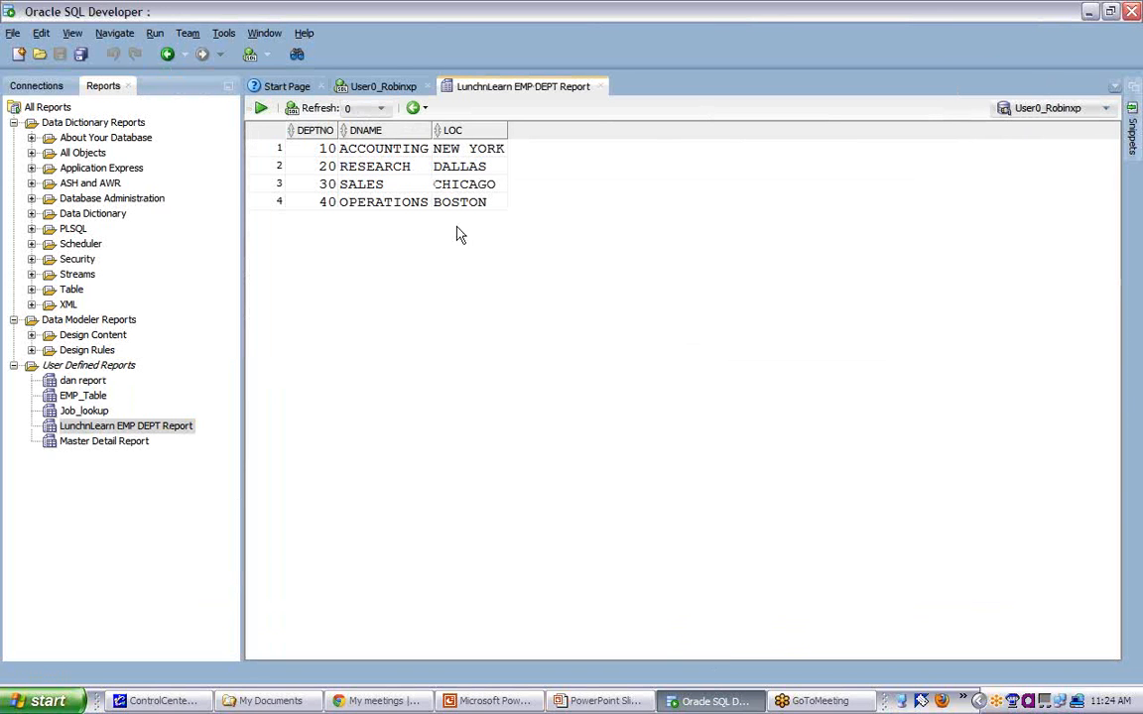
- Review the export format options for the department grid, keep insert, and leave the export wizard without exporting
right_click(364, 179)
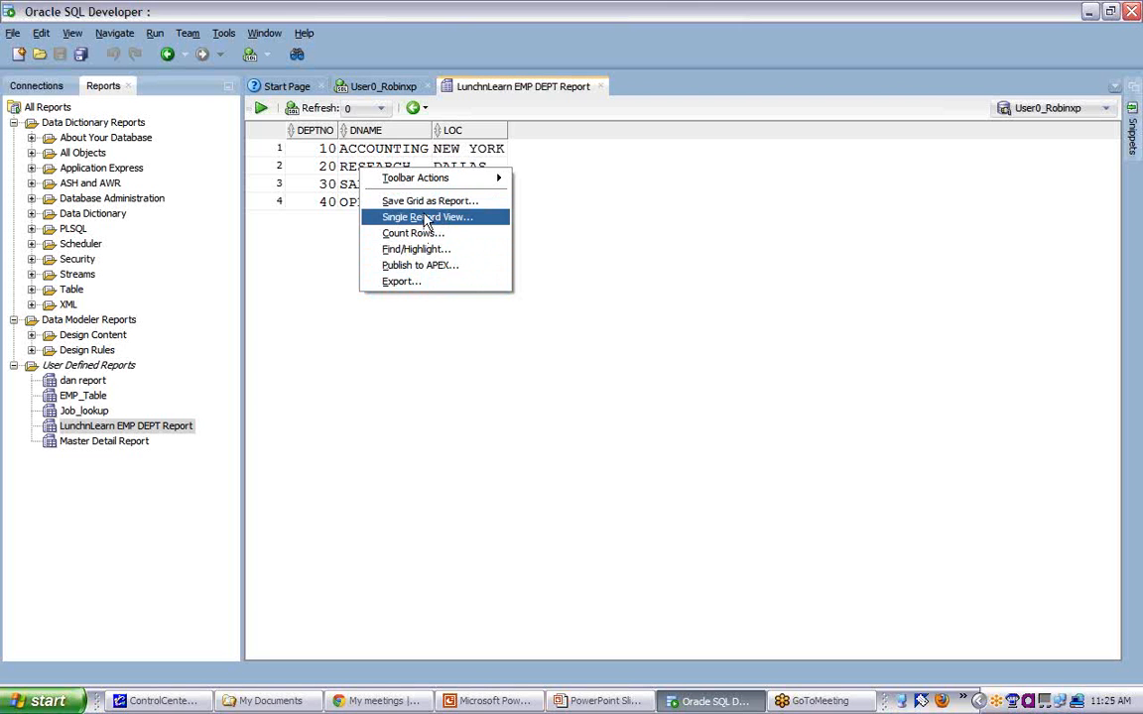
click(414, 286)
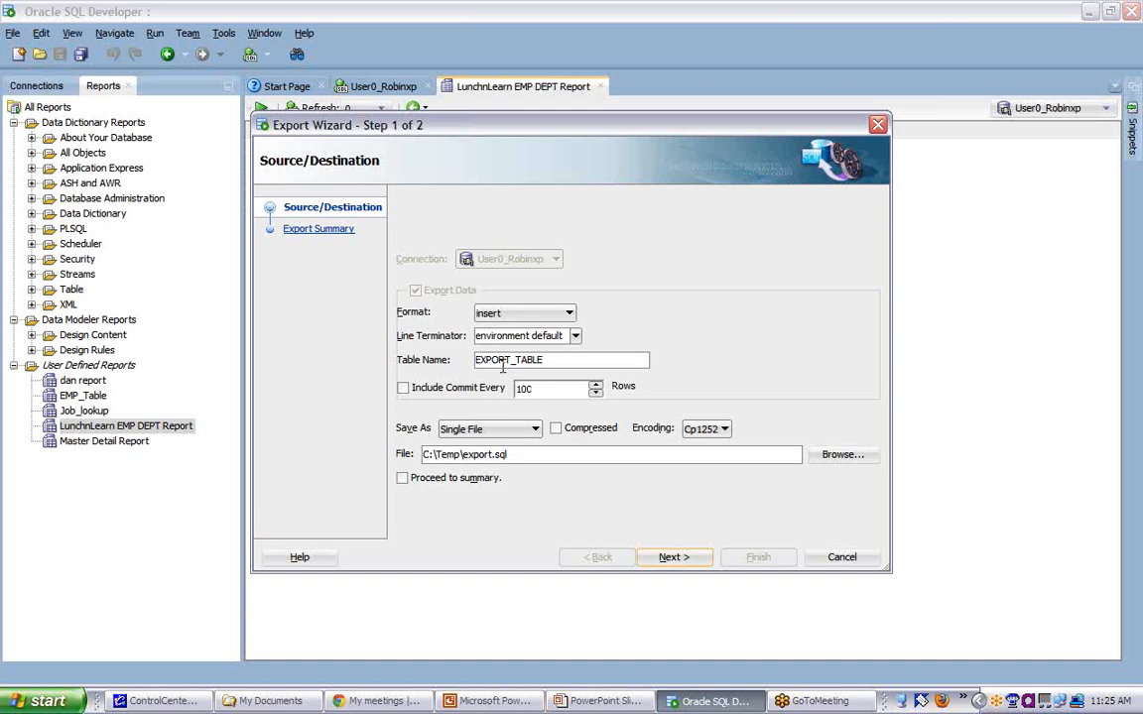
click(568, 314)
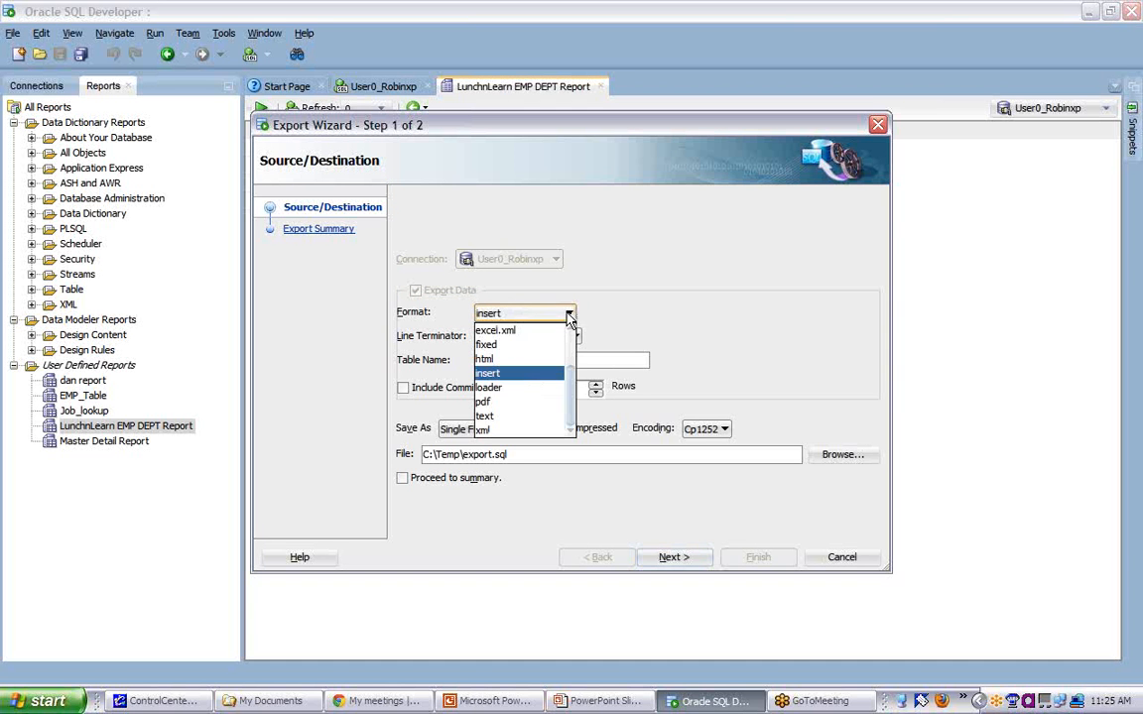
click(548, 375)
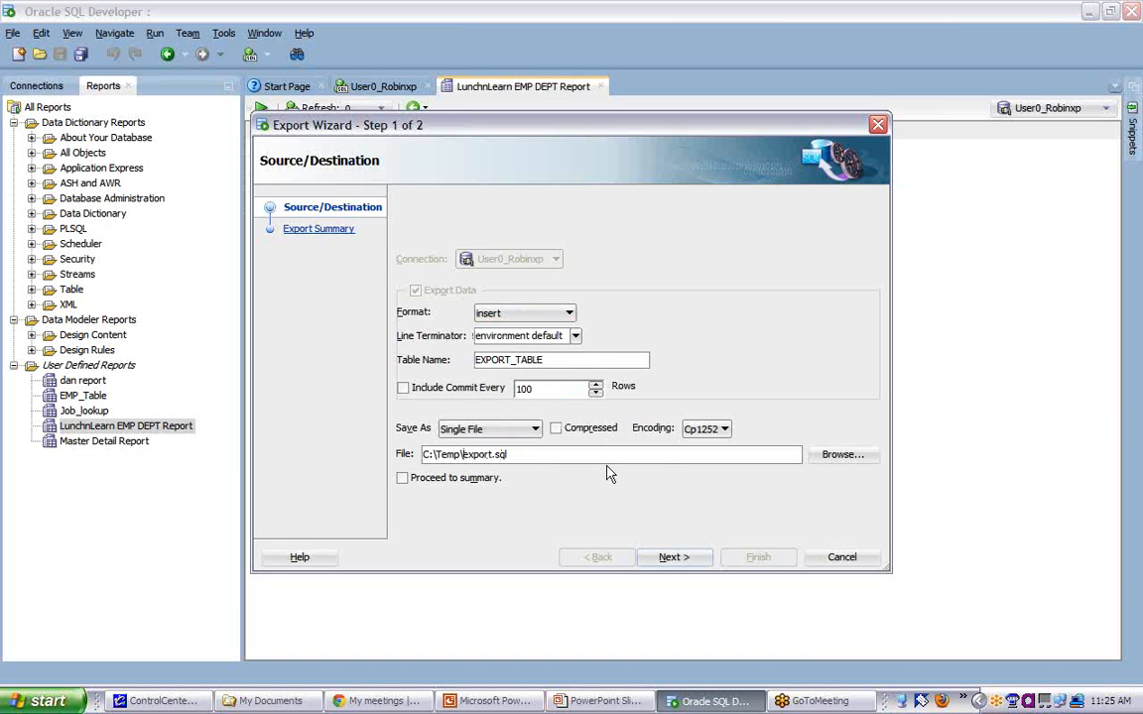
click(842, 557)
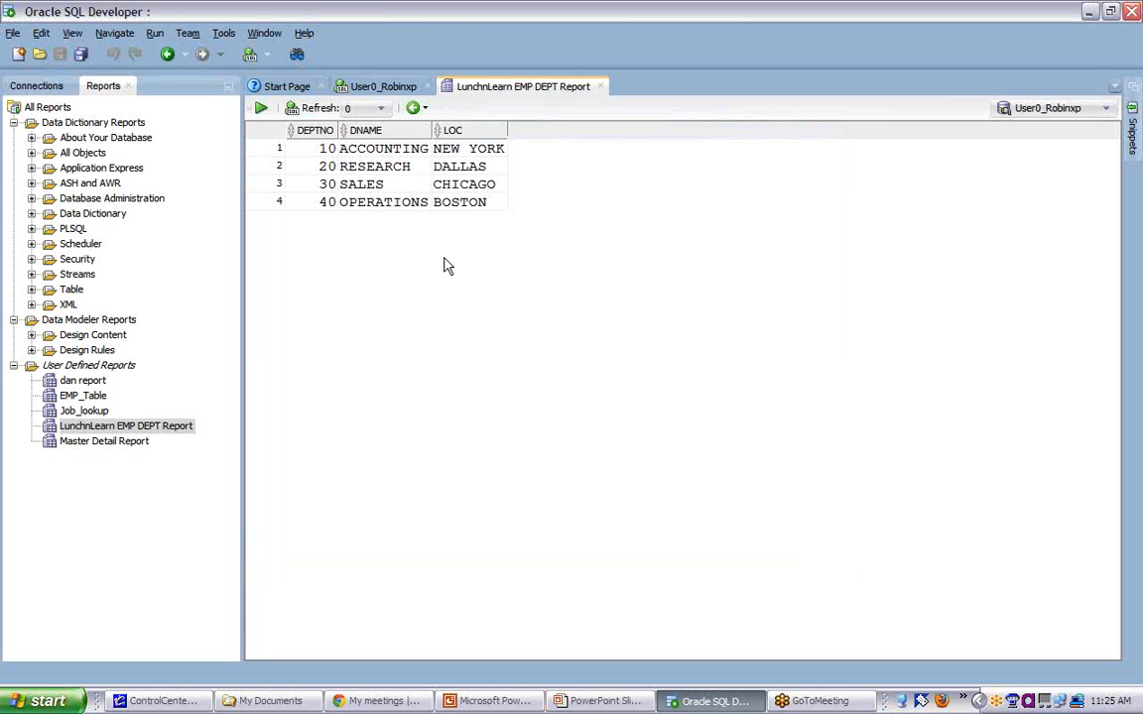
right_click(83, 427)
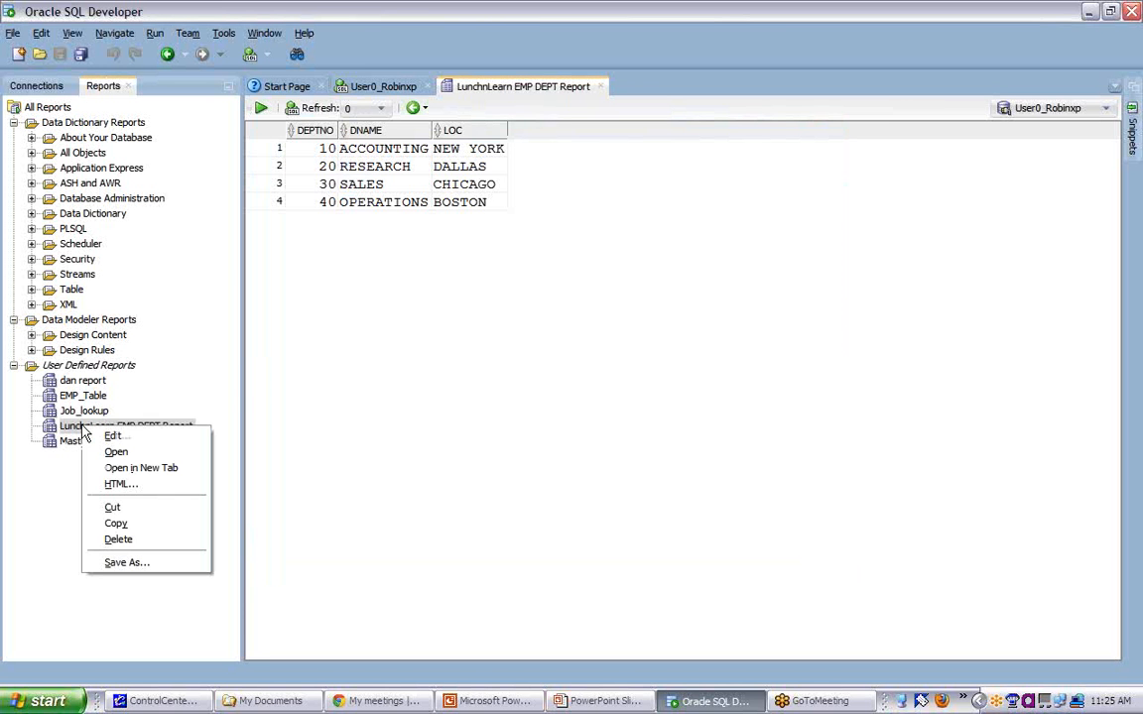
click(116, 437)
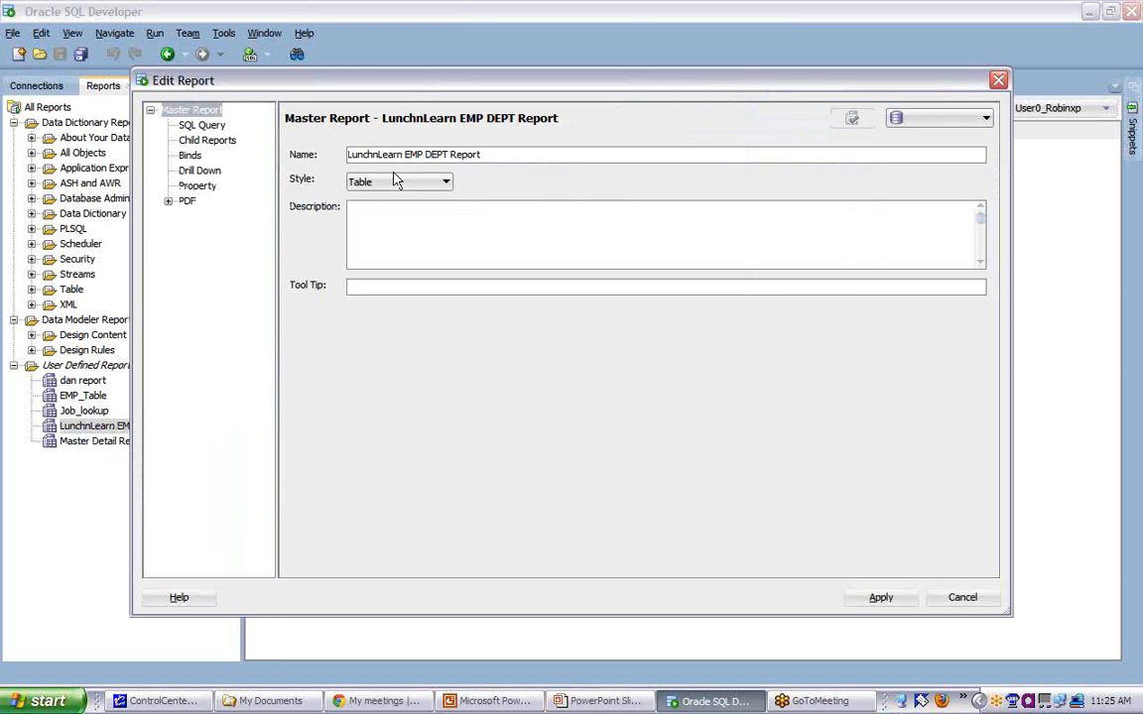
click(217, 142)
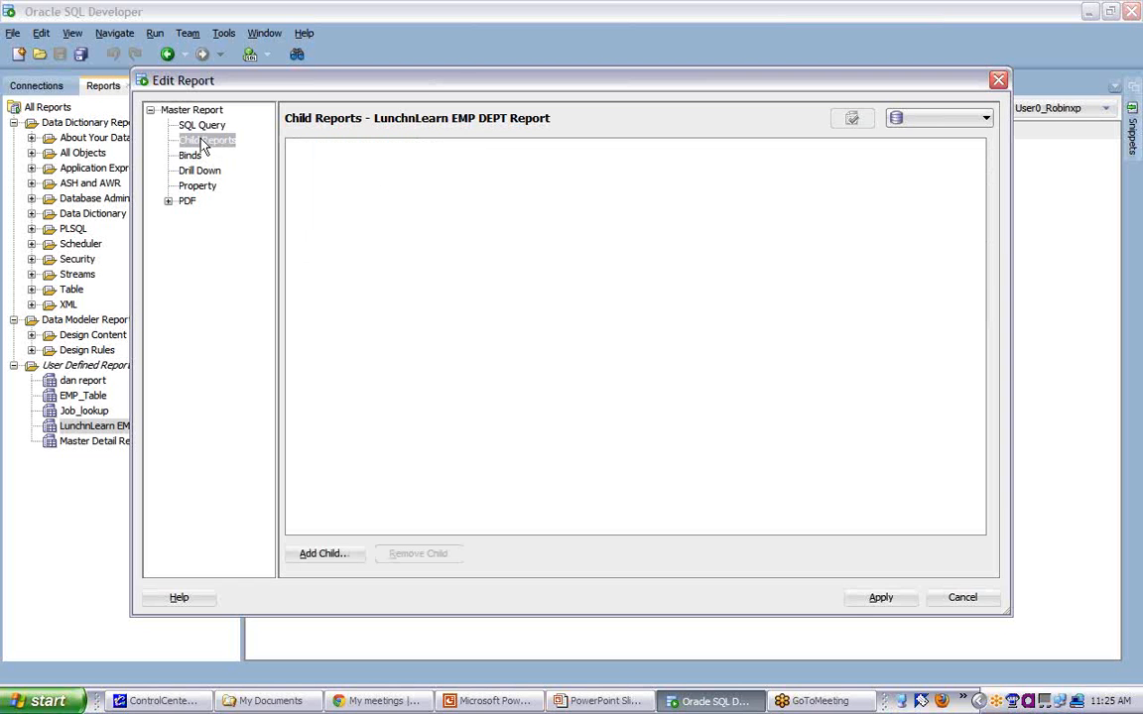
click(876, 599)
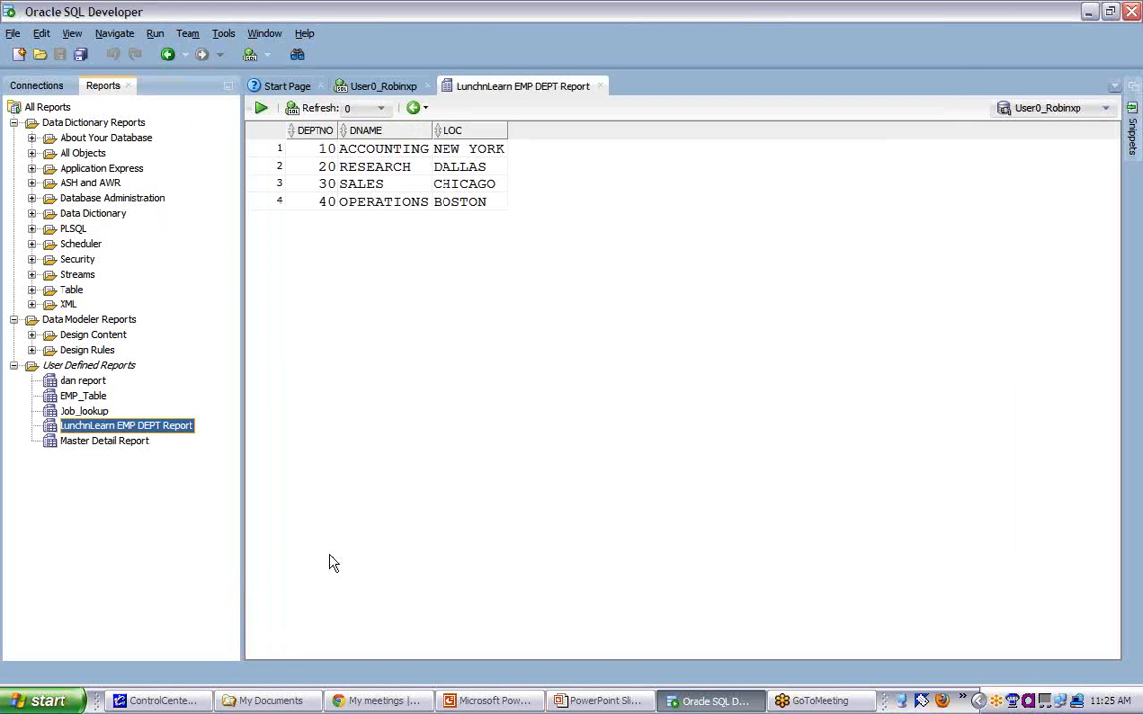
- Edit the LunchnLearn EMP DEPT Report and add a child report named "EMP Detail"
right_click(123, 425)
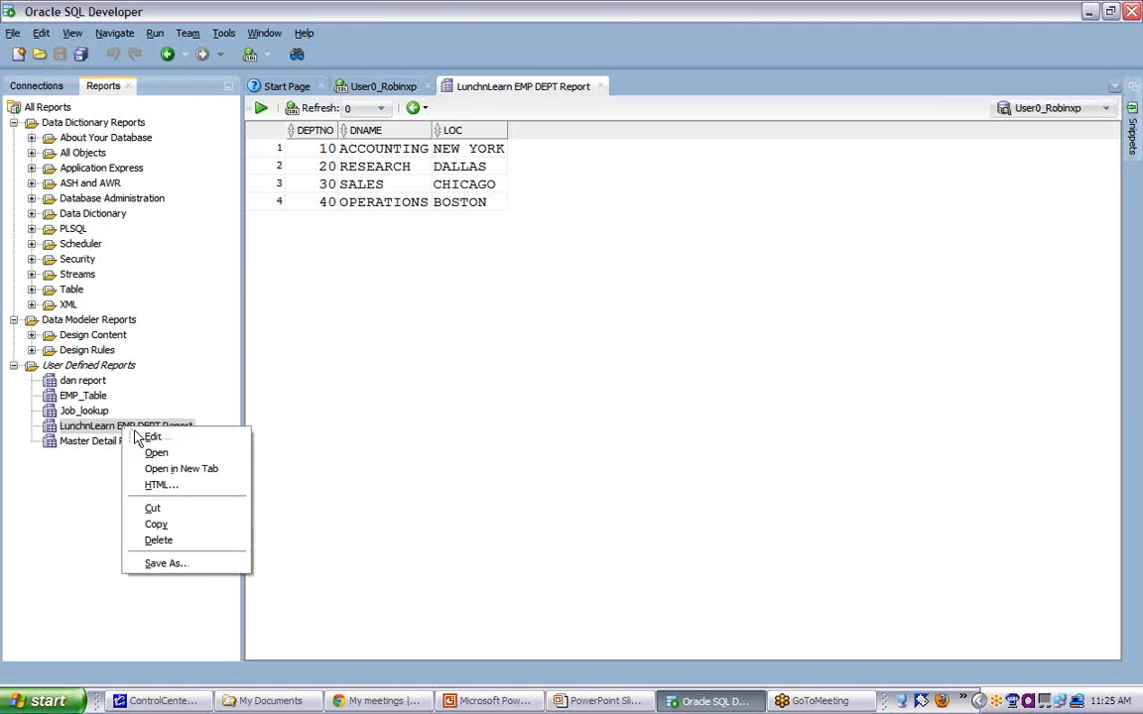
click(157, 437)
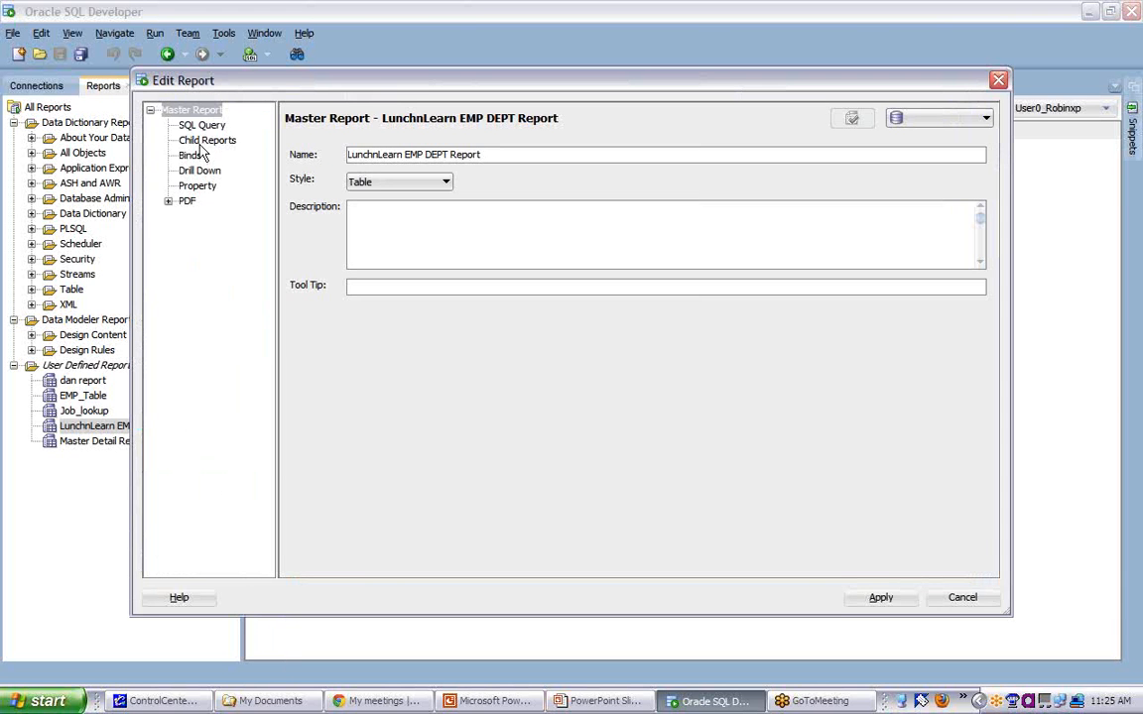
click(198, 140)
click(333, 555)
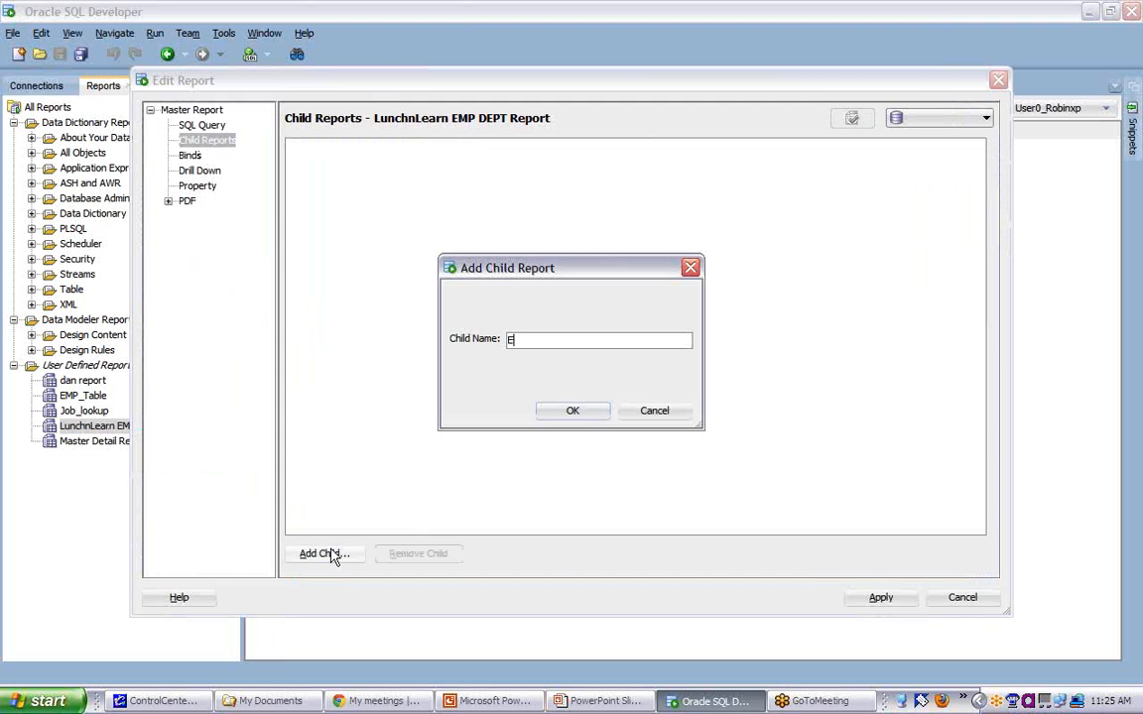
text(EMP Detai)
click(552, 413)
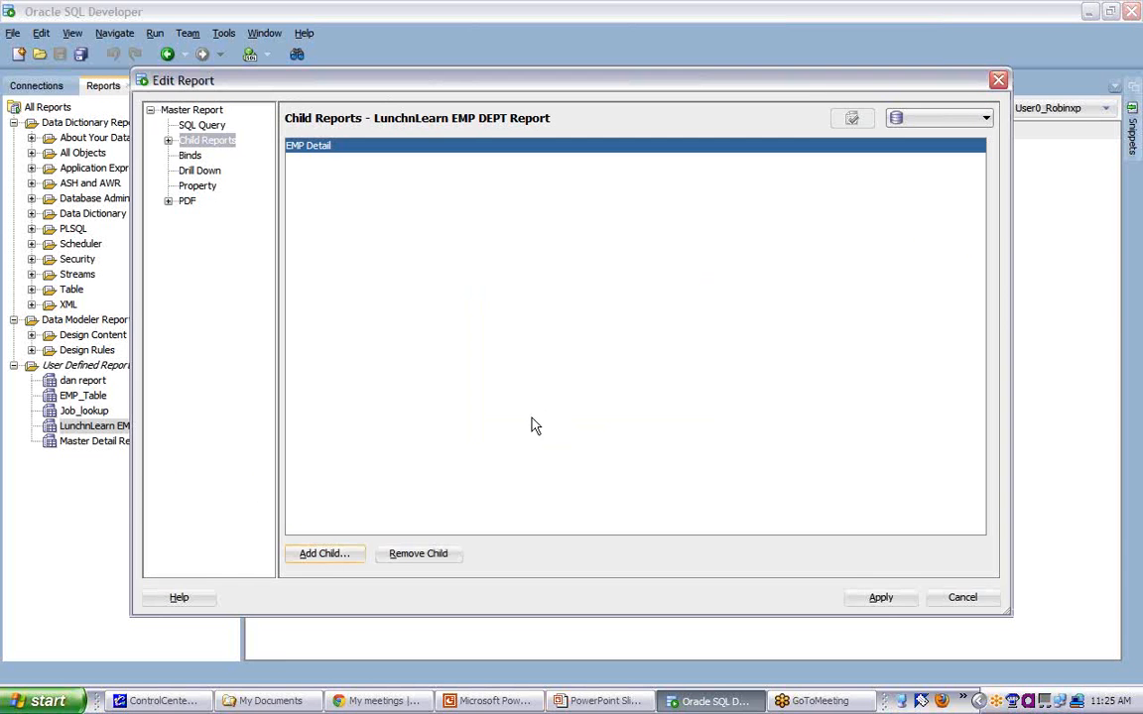
- Set the EMP Detail child report's SQL query to "select * from EMP where deptno = :DEPTNO;"
click(169, 141)
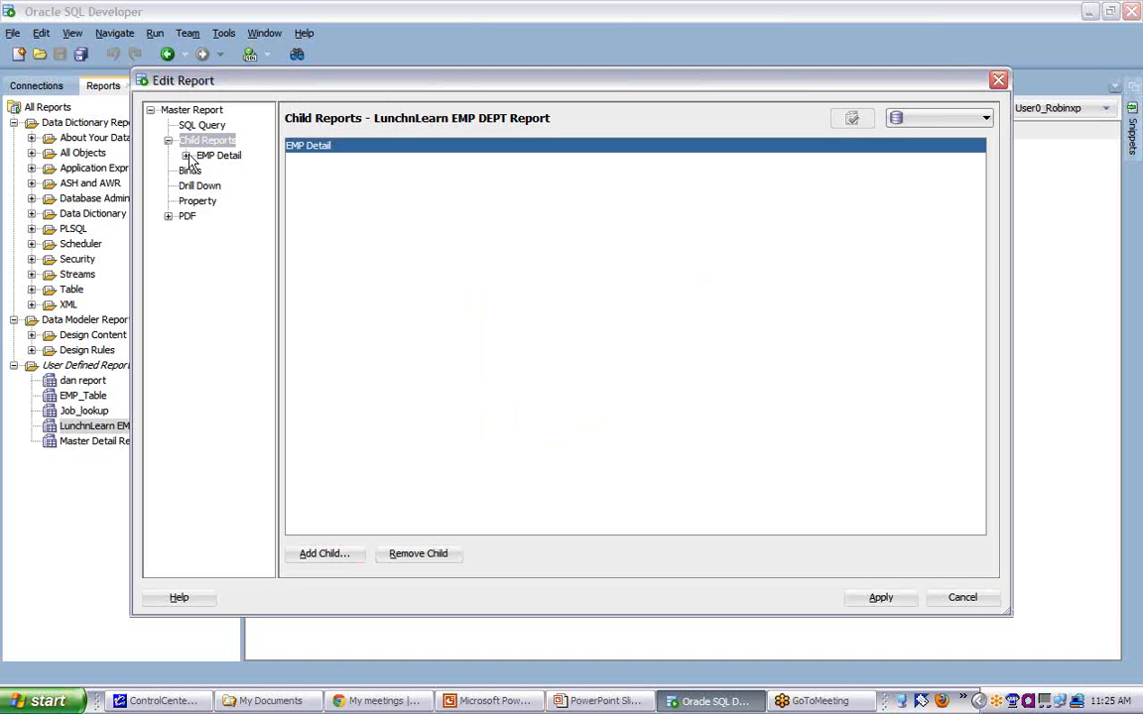
click(186, 155)
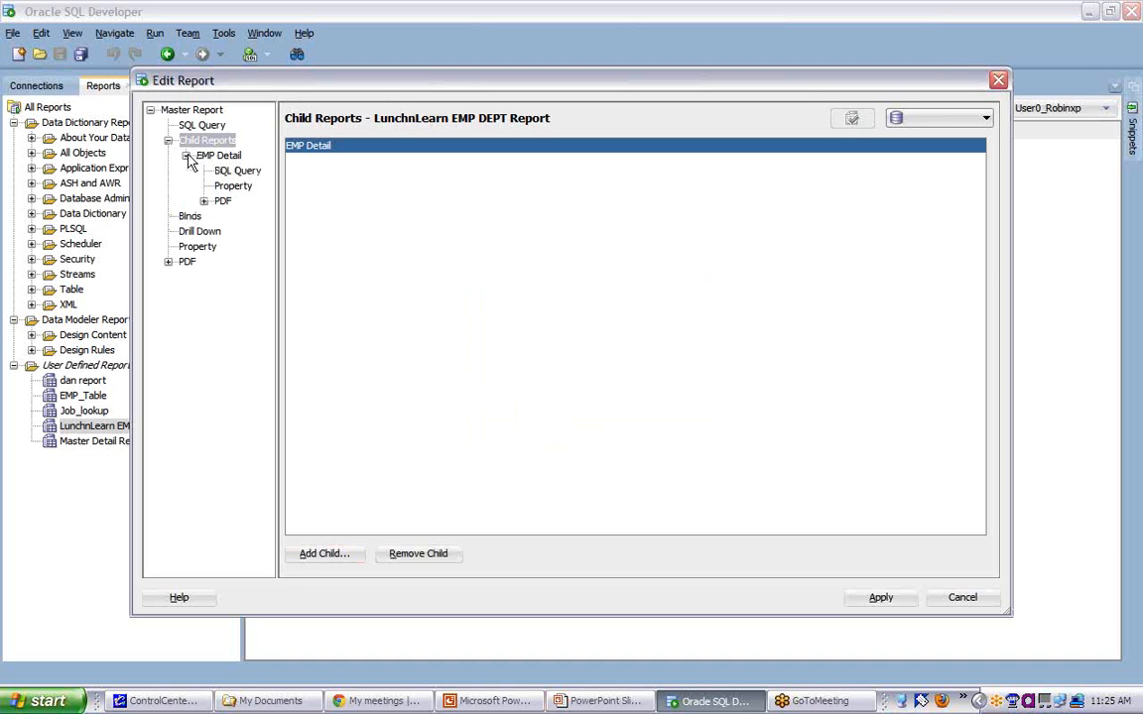
click(236, 172)
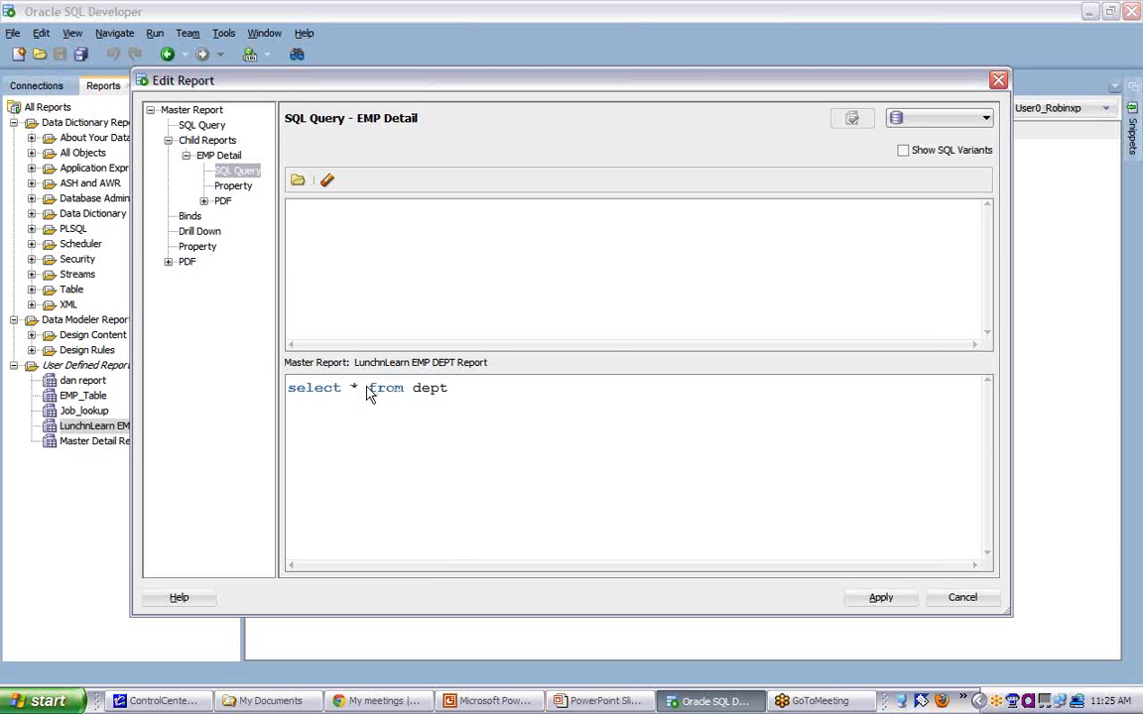
click(348, 201)
text(select * from EMP)
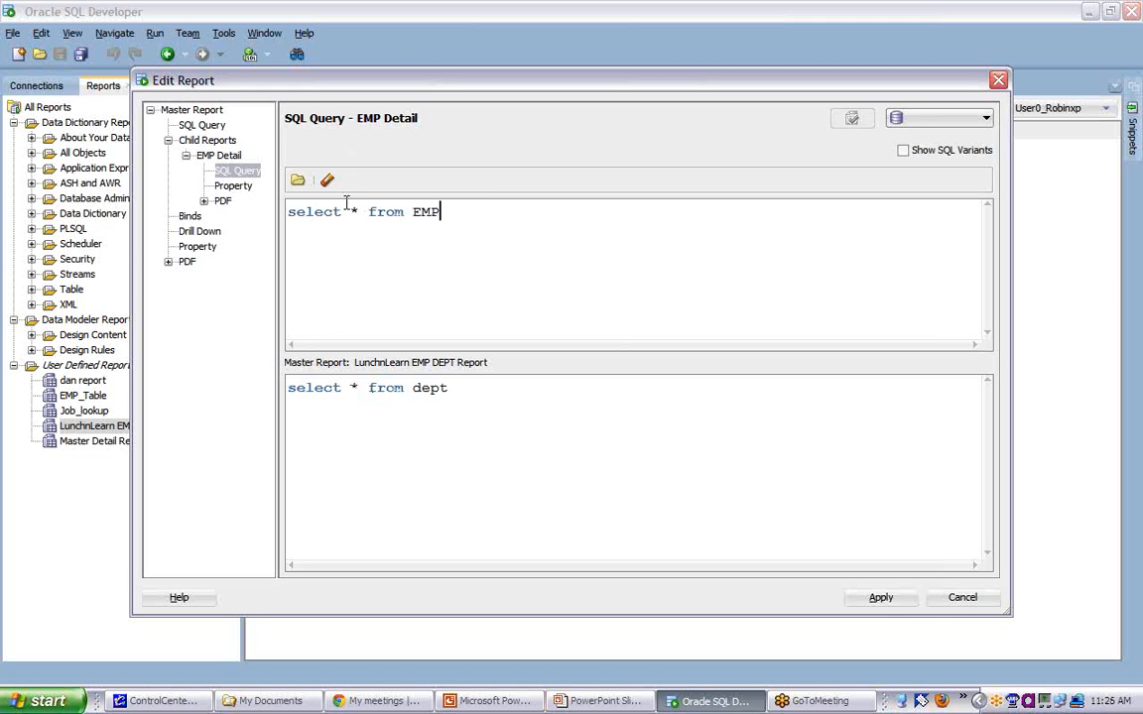
text( where deptno = :D)
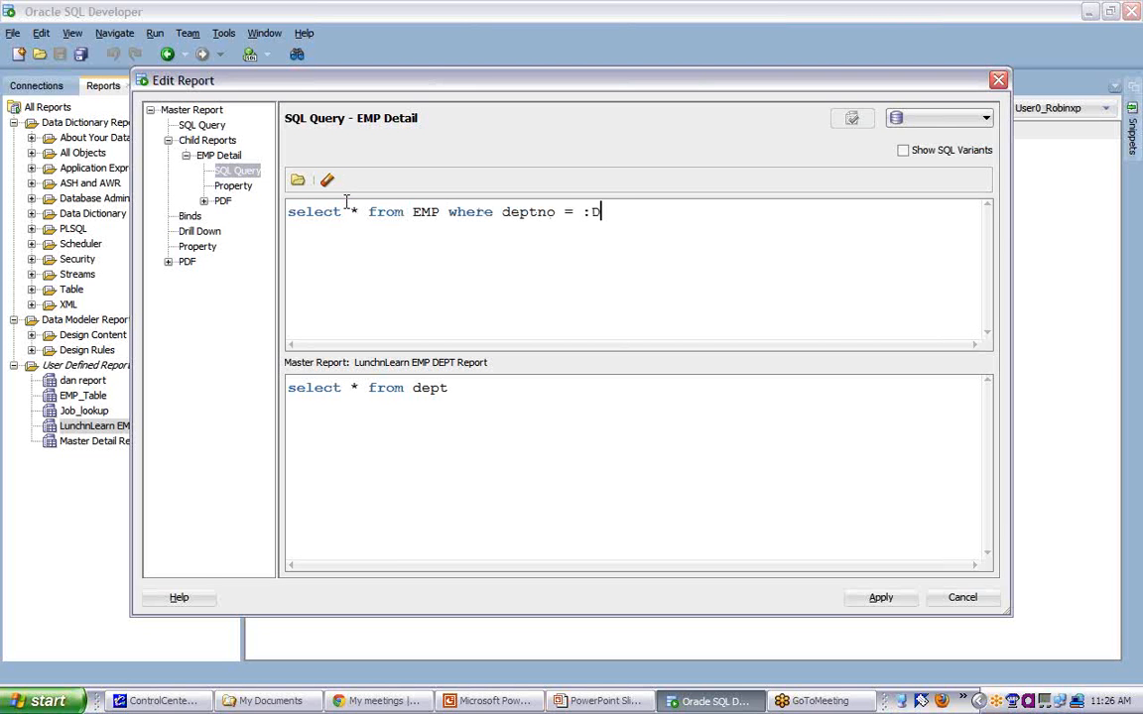
text(EPTNO;)
- Apply the report changes and view the employee details for the RESEARCH and SALES departments
drag(583, 212, 646, 211)
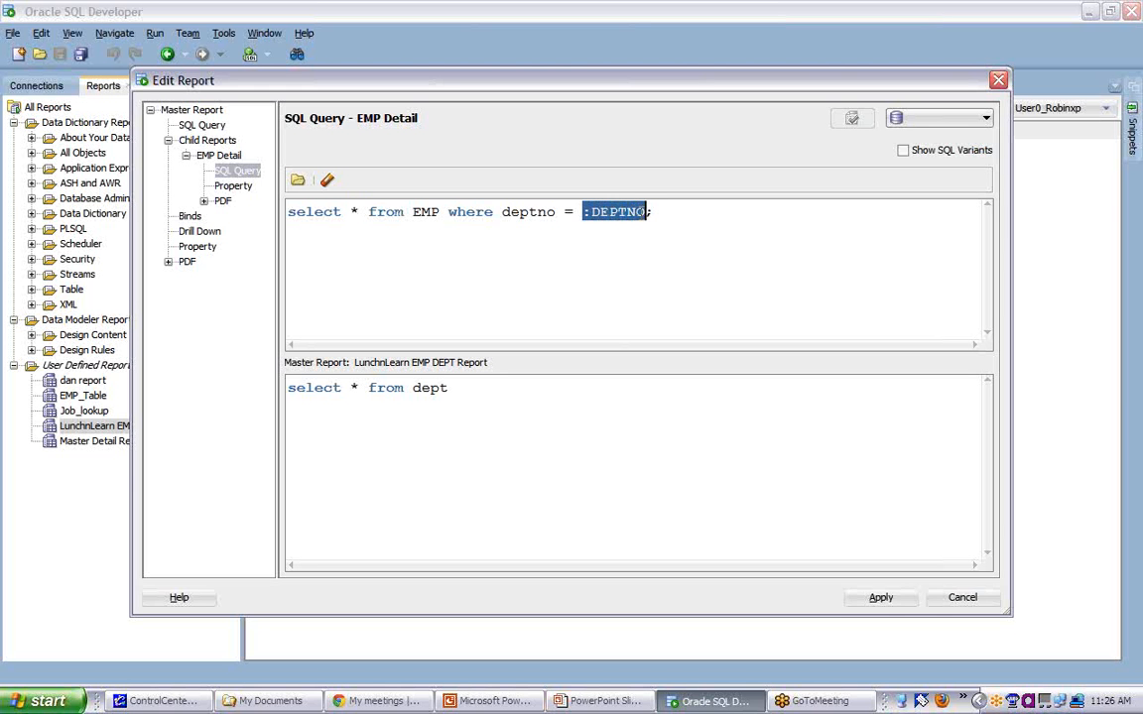
click(655, 211)
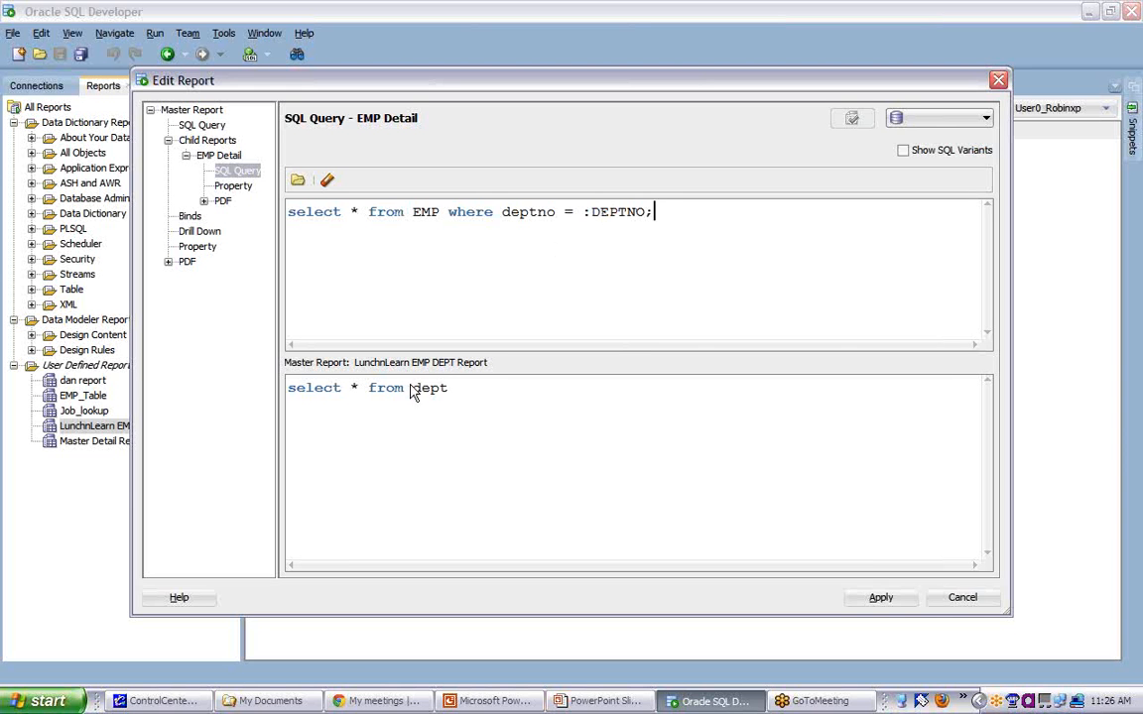
drag(413, 388, 453, 395)
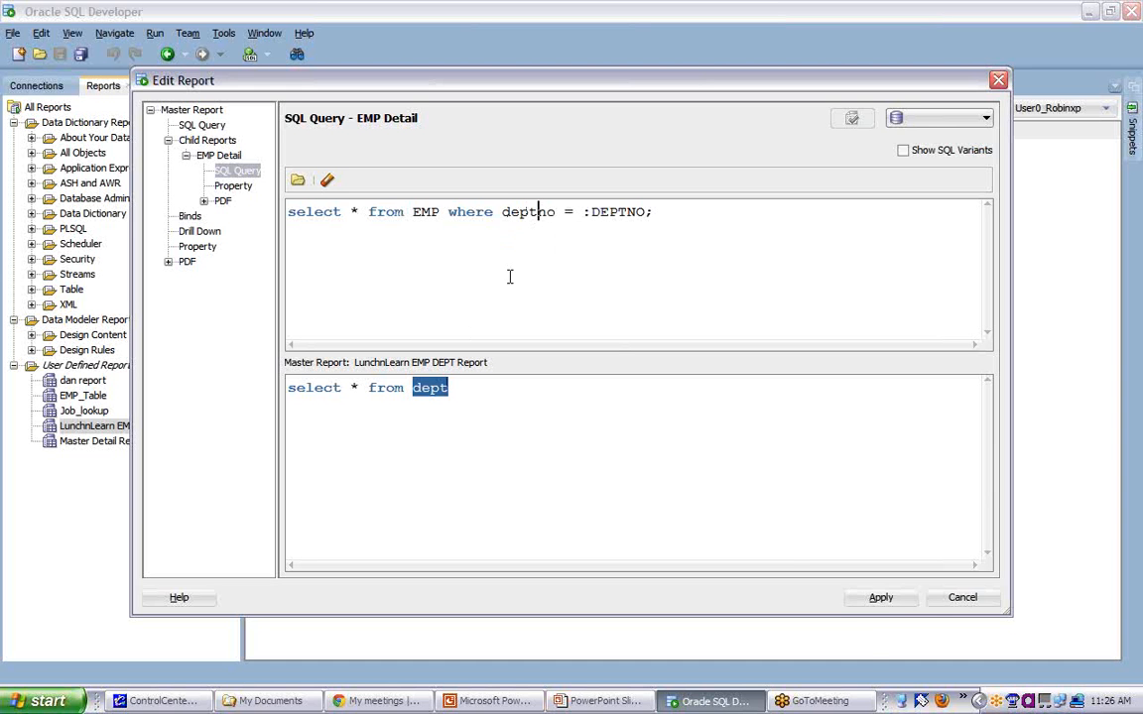
click(880, 598)
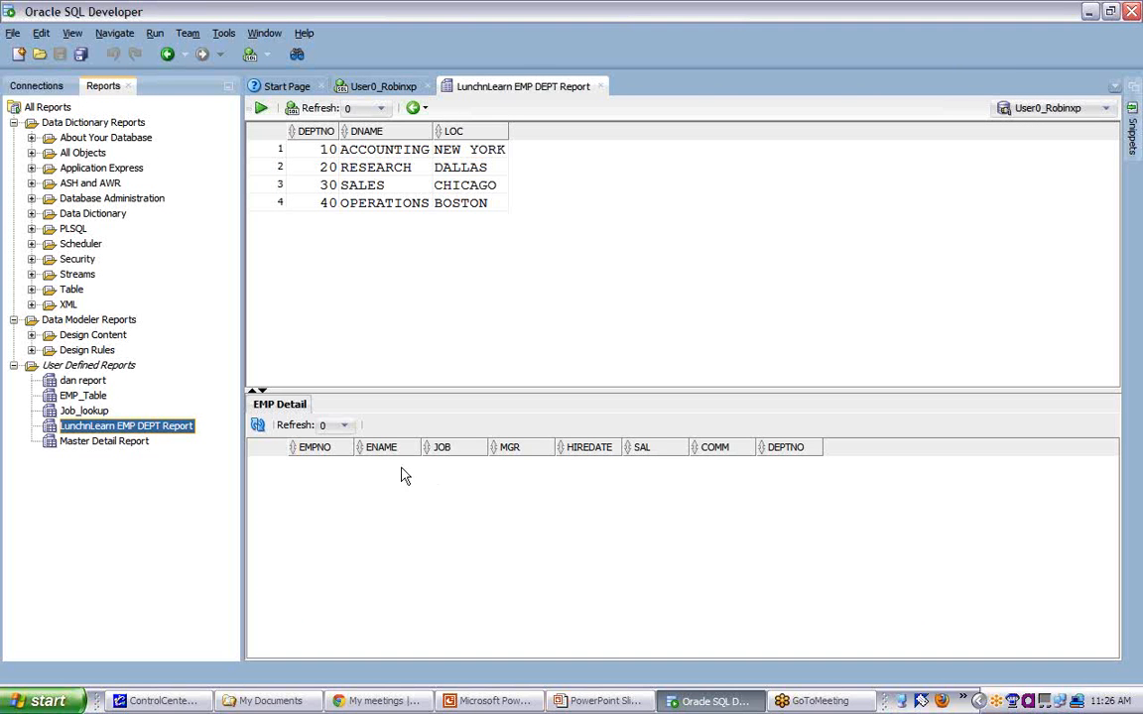
click(340, 162)
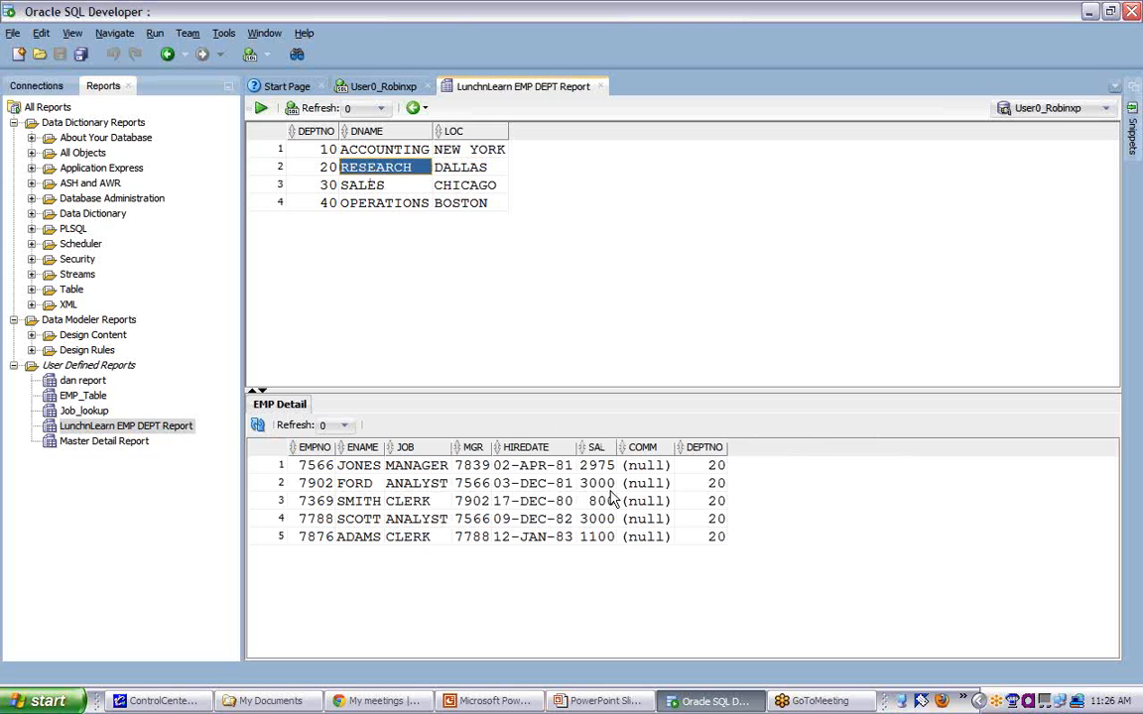
click(367, 189)
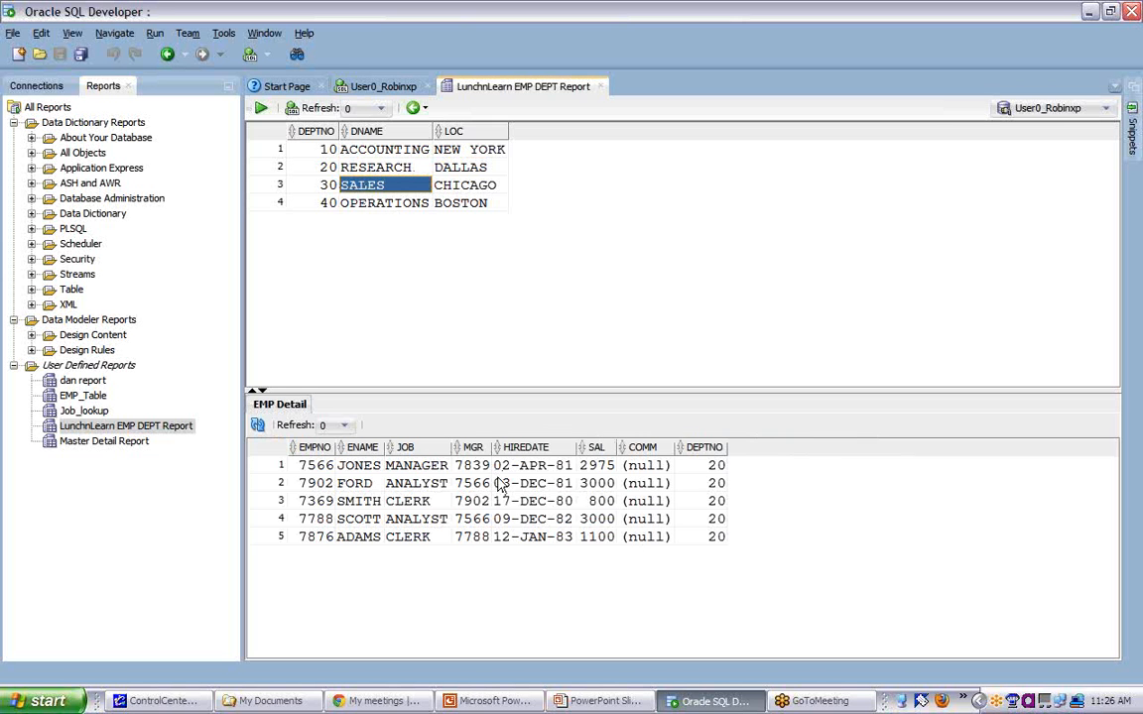
- Export the department grid in insert format with table name DEPT_DATA to C:\Temp\dept_data.sql
right_click(382, 171)
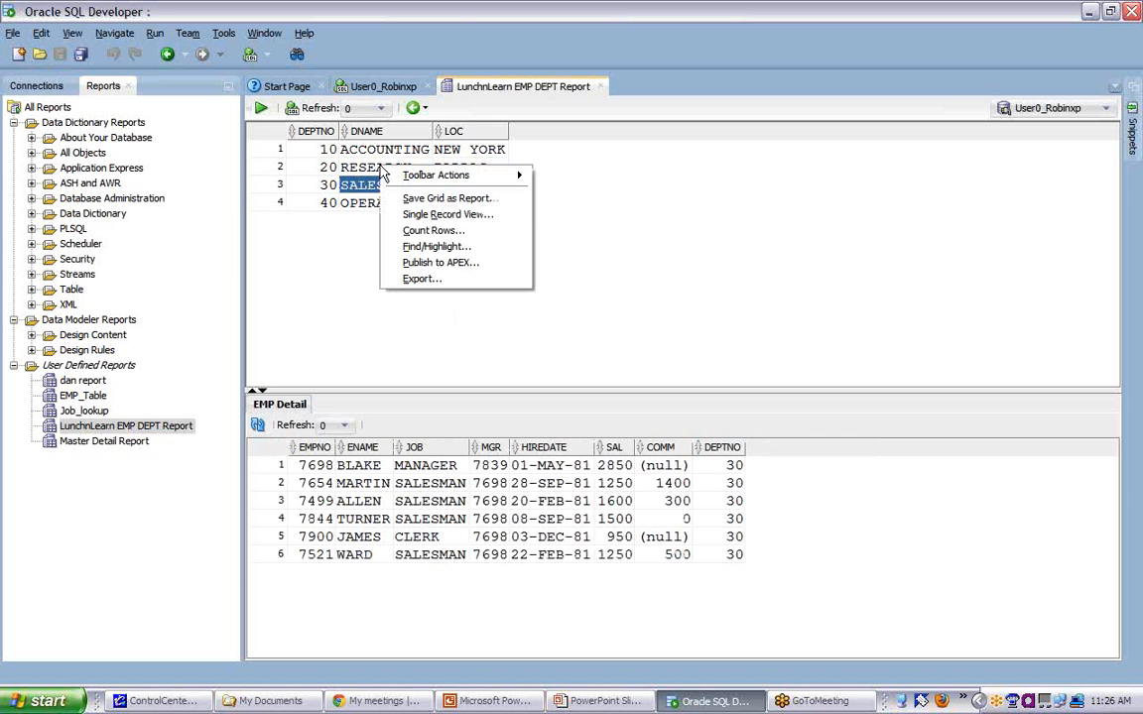
click(414, 282)
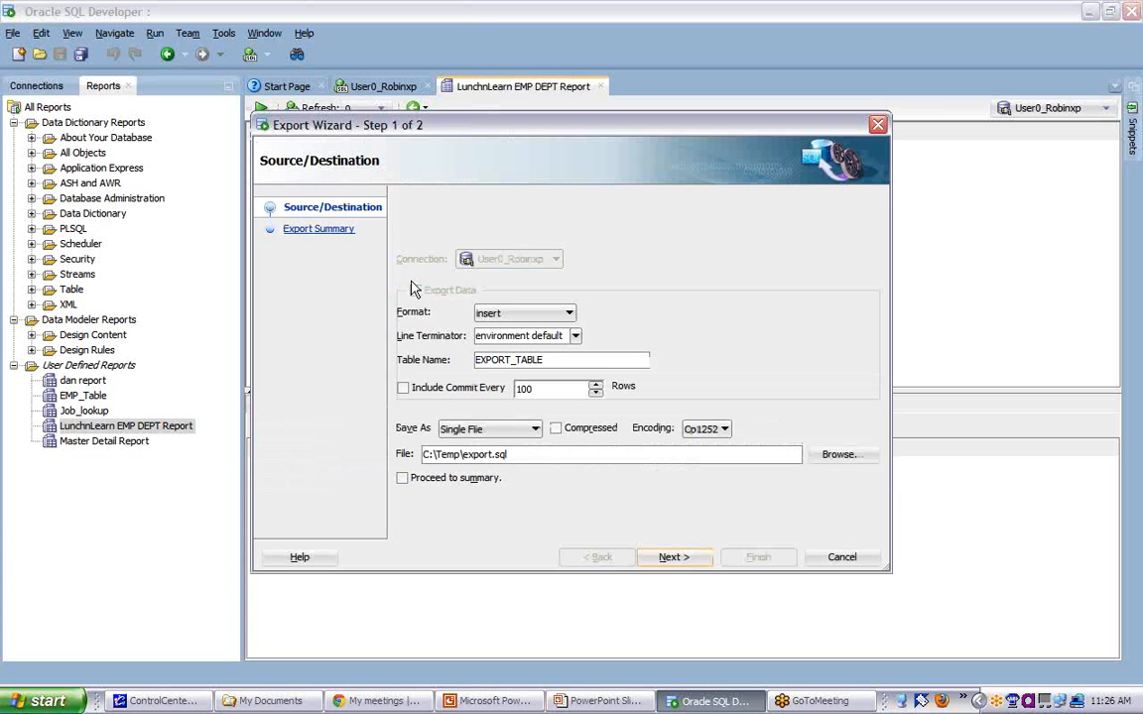
drag(549, 360, 454, 357)
text(DEP)
text(T_DATA)
text(dept_d)
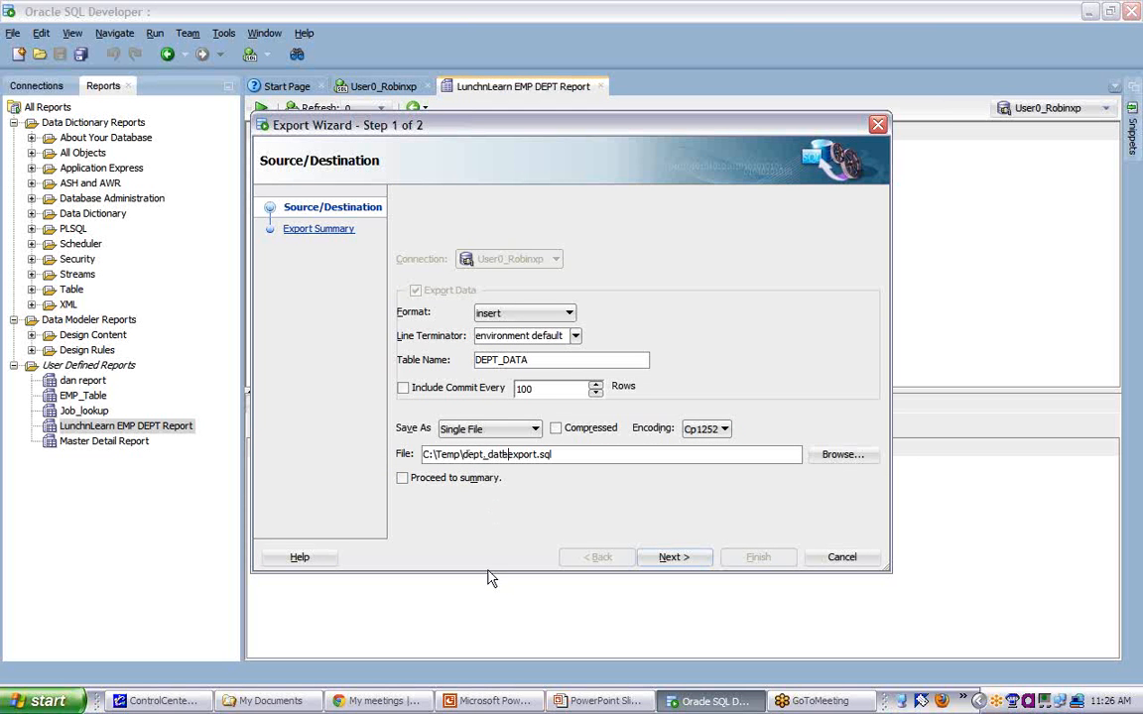
text(ata)
key(Delete)
key(Delete)
key(Delete)
key(Delete)
key(Delete)
key(Delete)
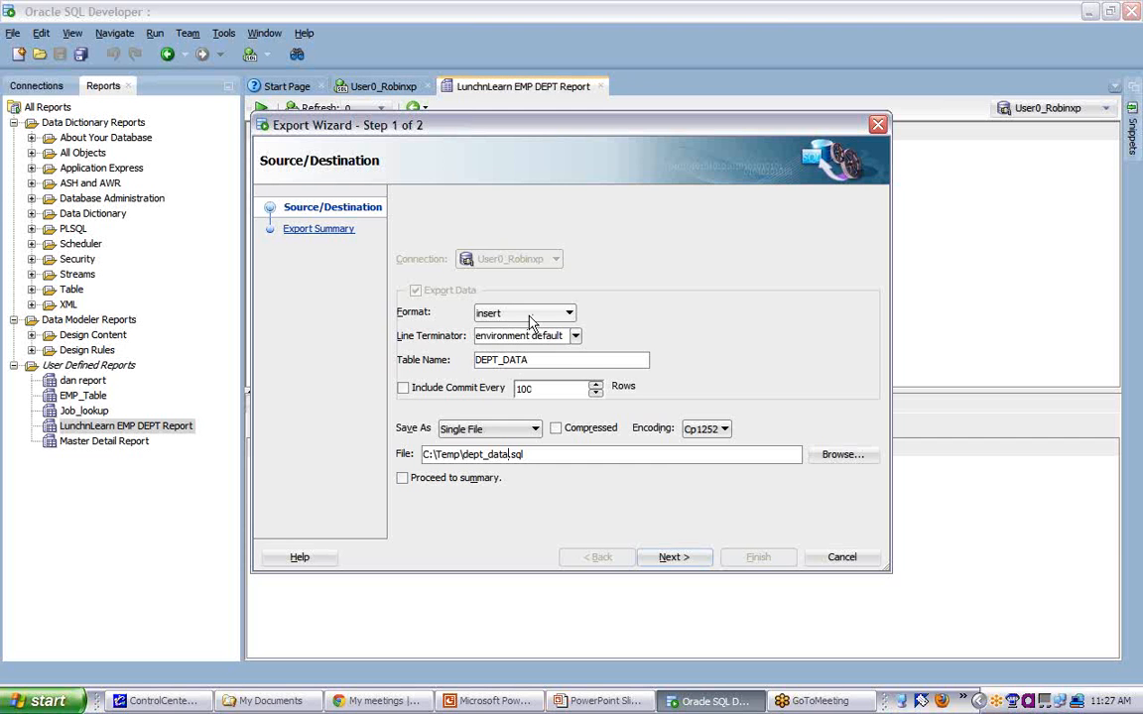
click(696, 562)
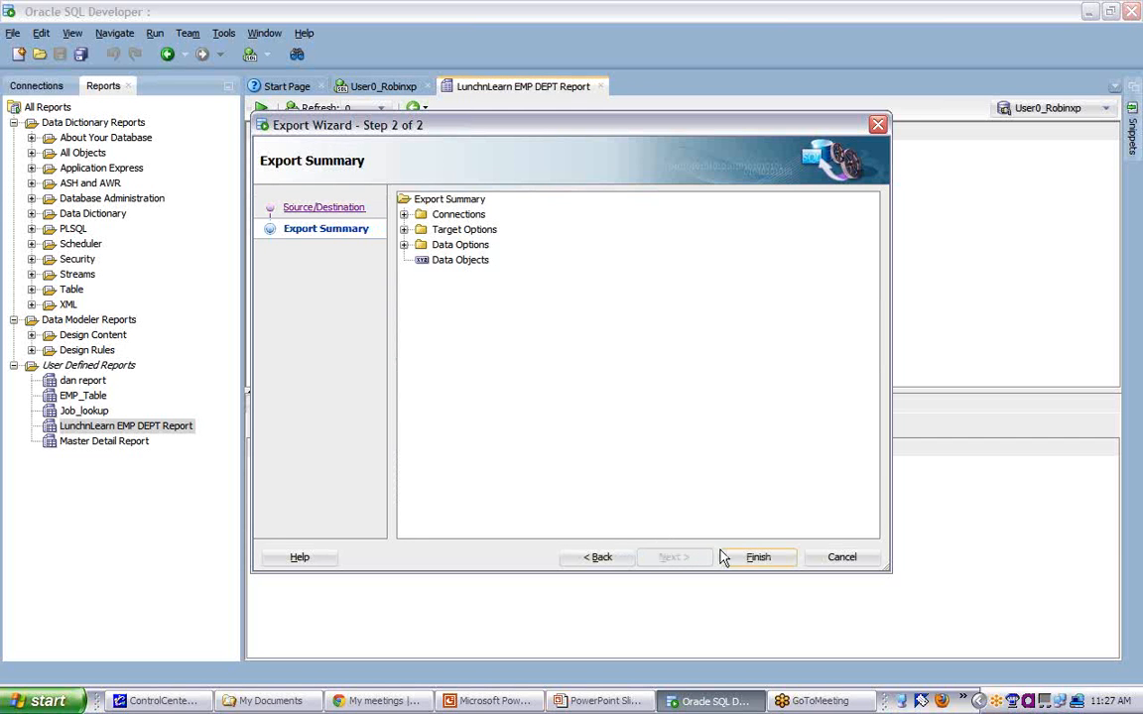
click(751, 563)
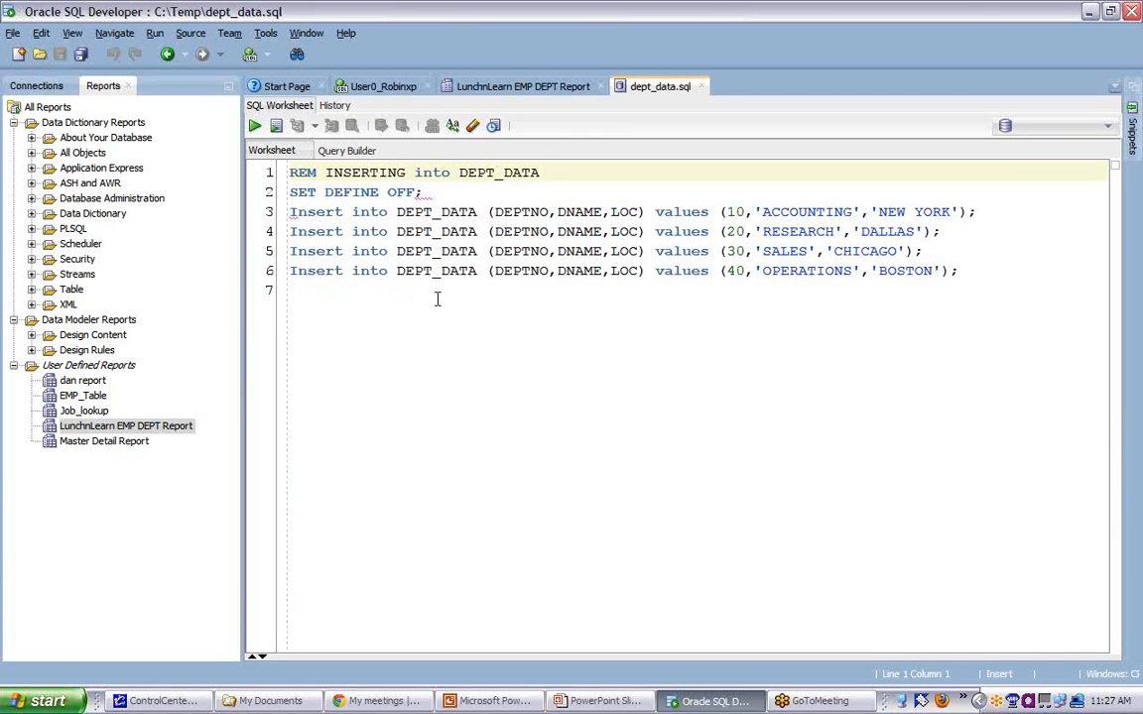
- Export the EMP Detail grid from the LunchnLearn EMP DEPT Report in insert format with table name EMP_DATA to C:\Temp\EMP_DATA.sql
click(526, 87)
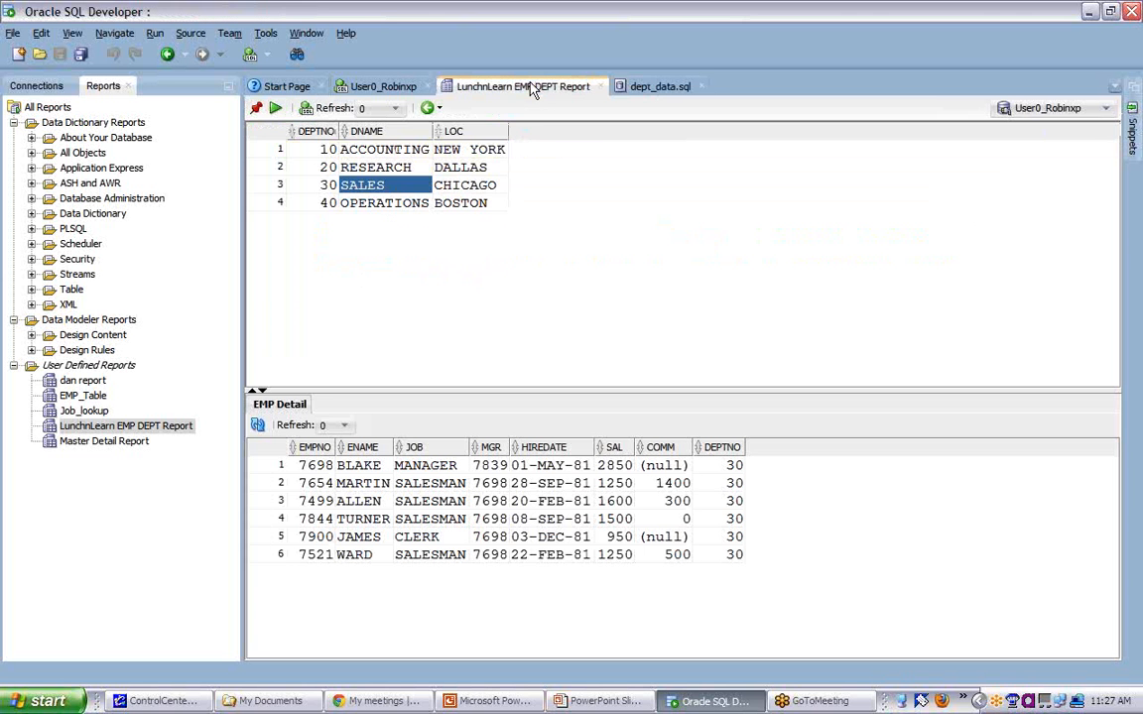
right_click(433, 502)
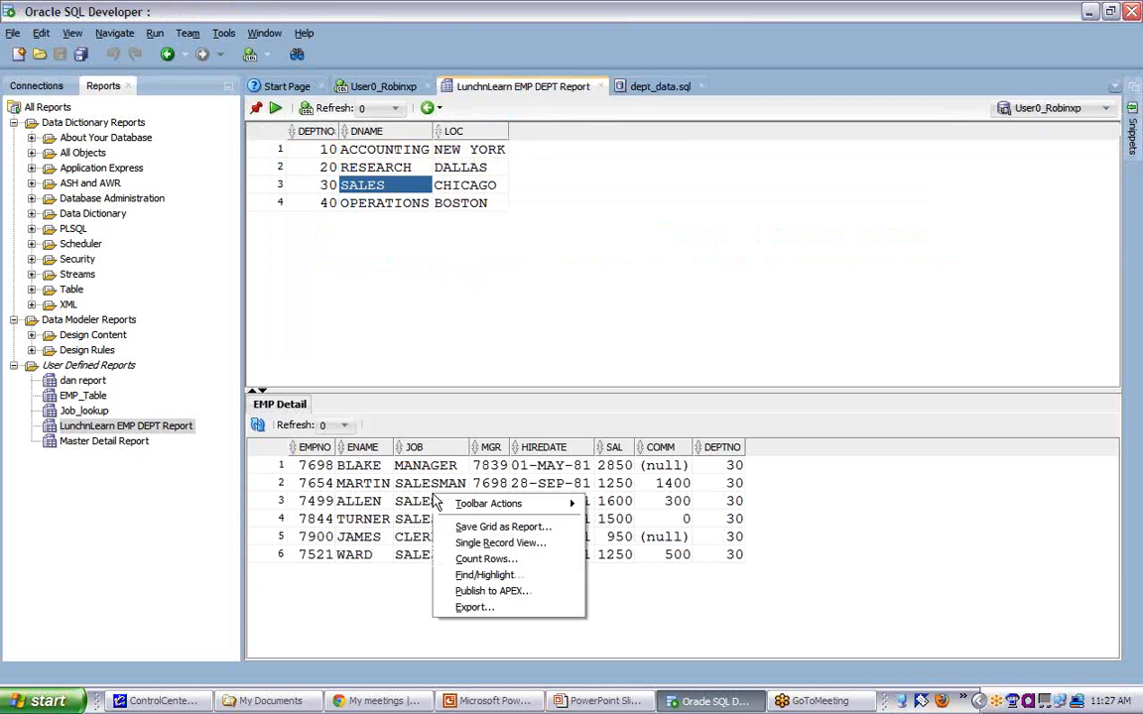
click(474, 607)
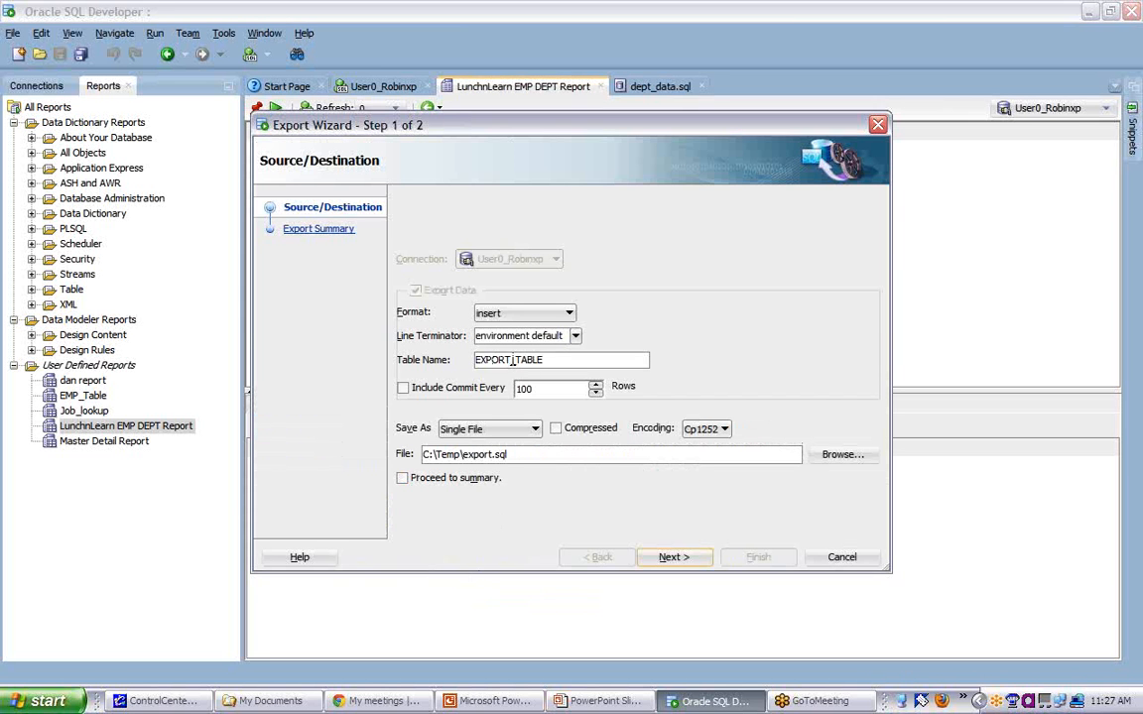
drag(549, 360, 447, 366)
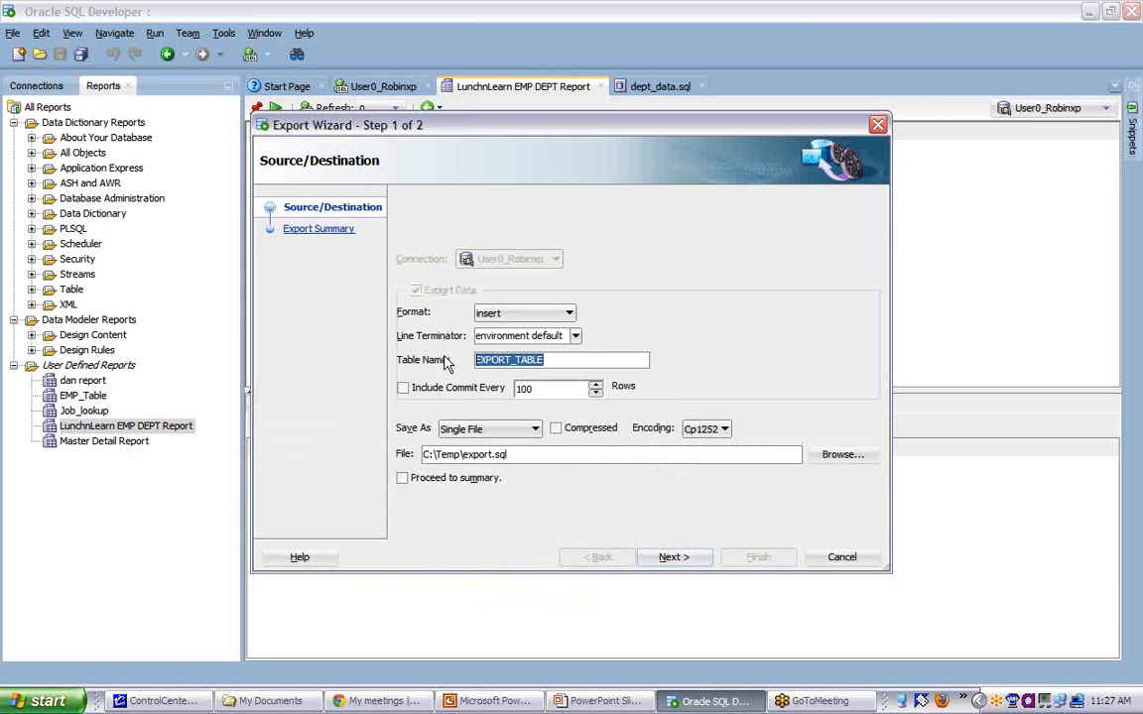
text(EMP_DATA)
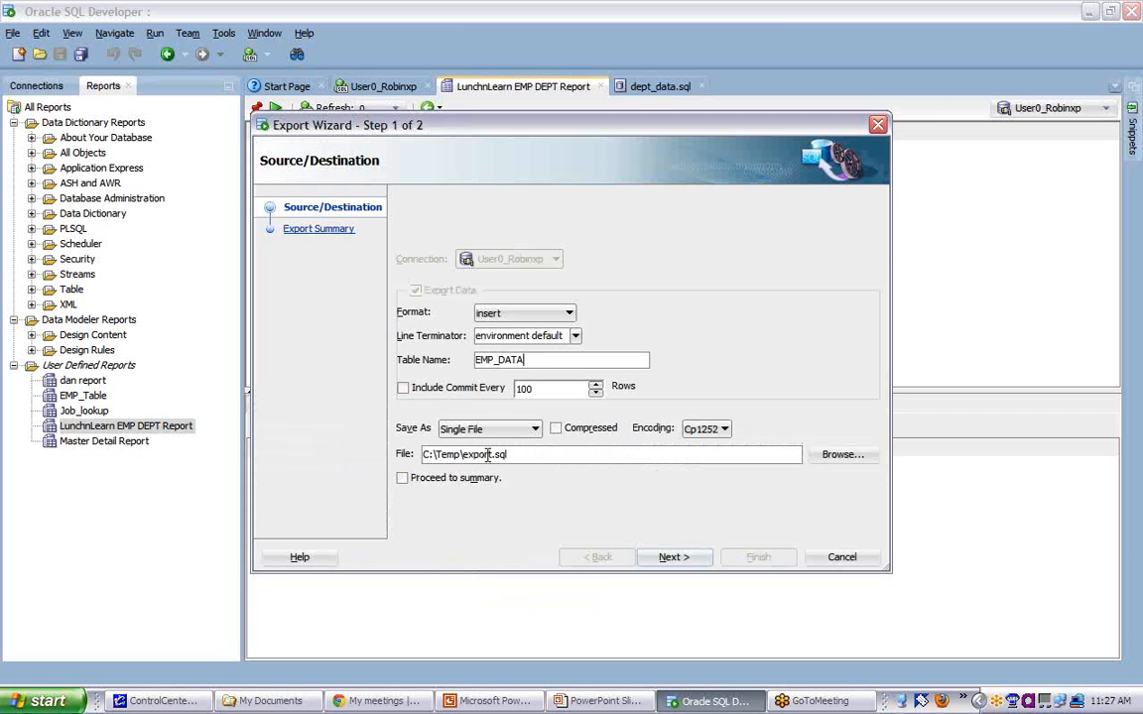
drag(492, 454, 465, 452)
text(EMP_DATA)
click(679, 558)
click(742, 557)
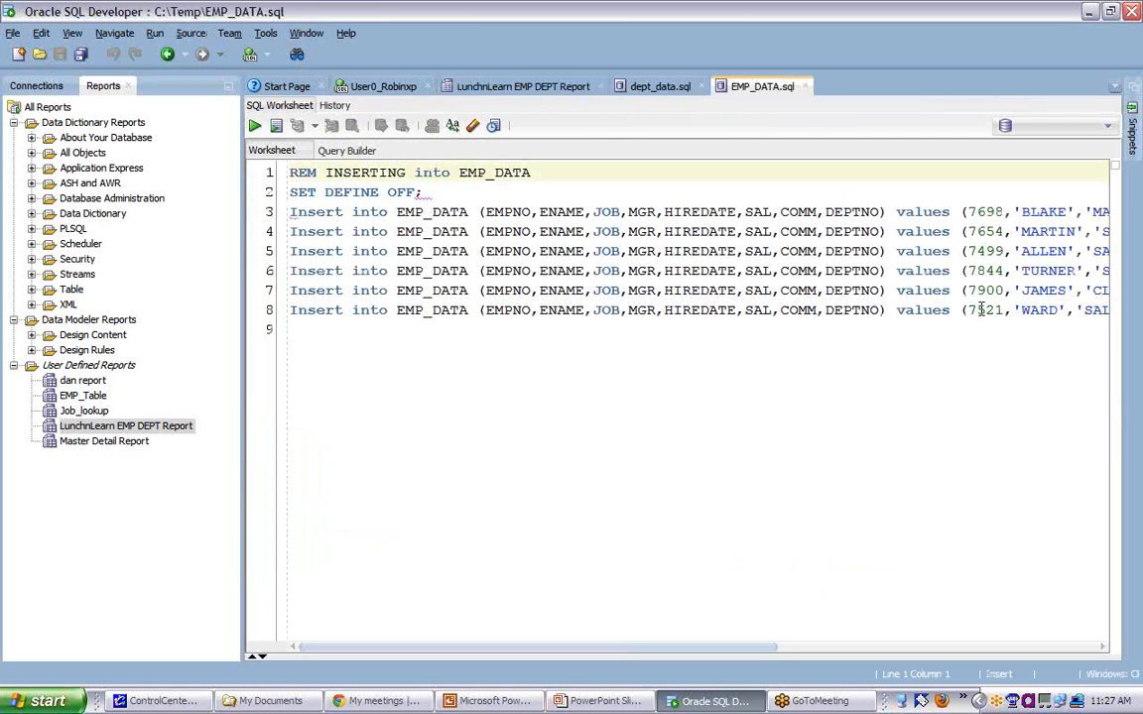
- Review the full length of the insert statements in the exported EMP_DATA.sql script
drag(727, 653, 1001, 654)
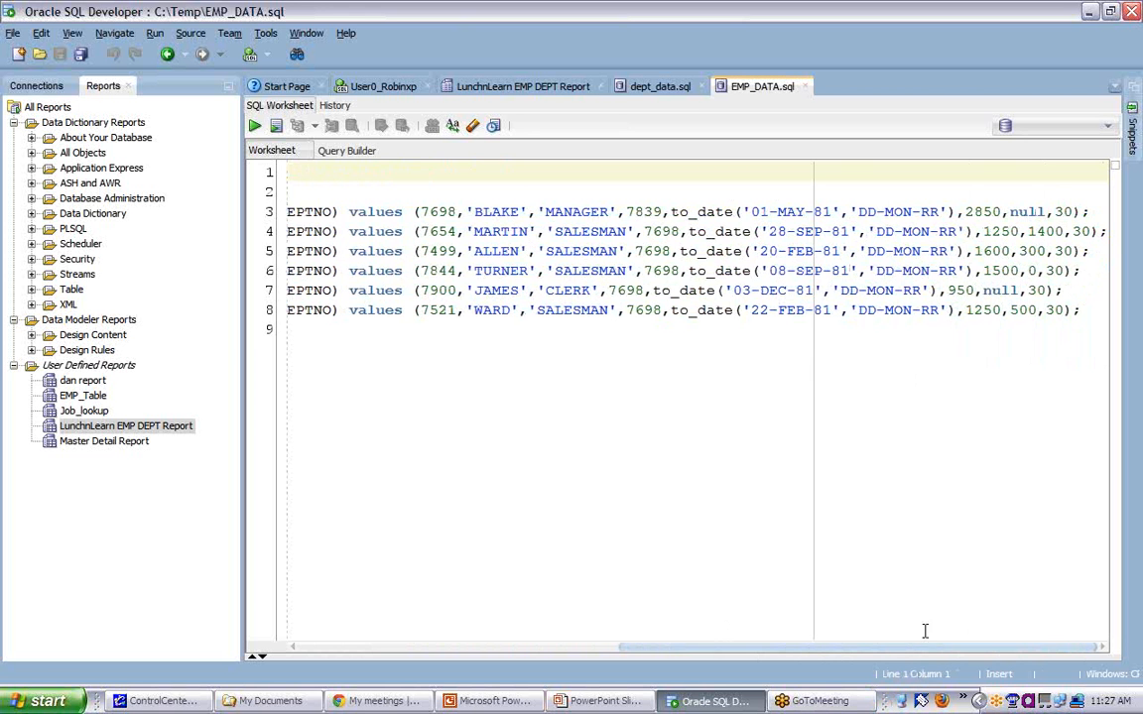
drag(928, 654, 610, 655)
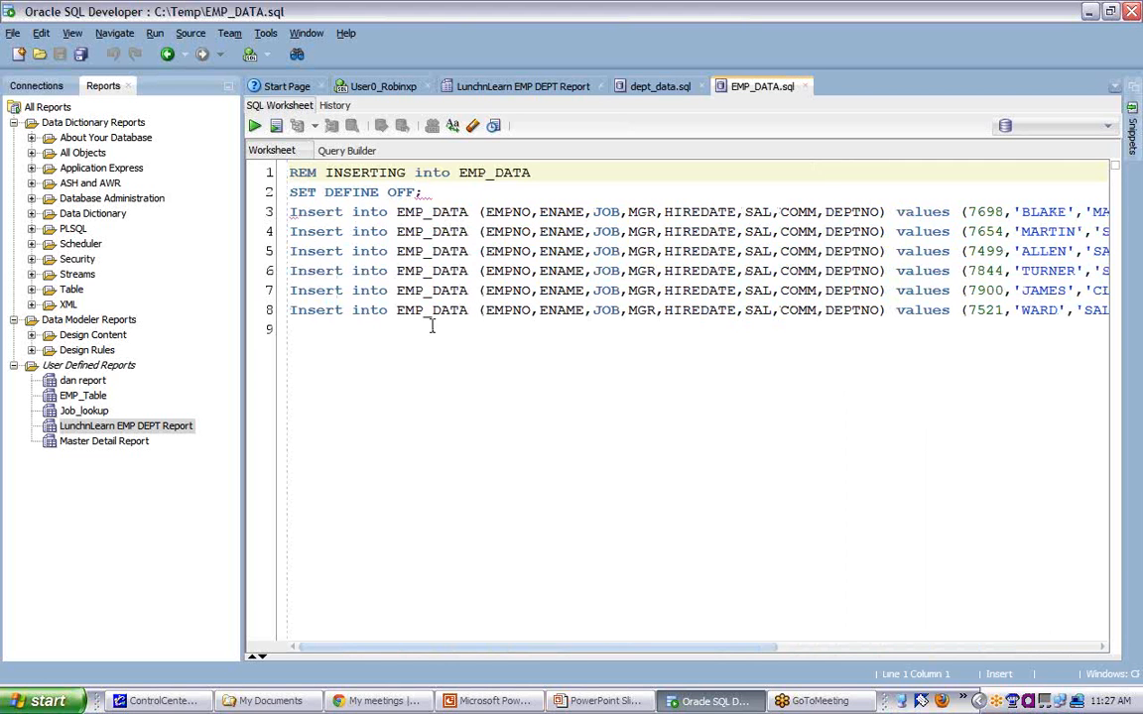
click(318, 331)
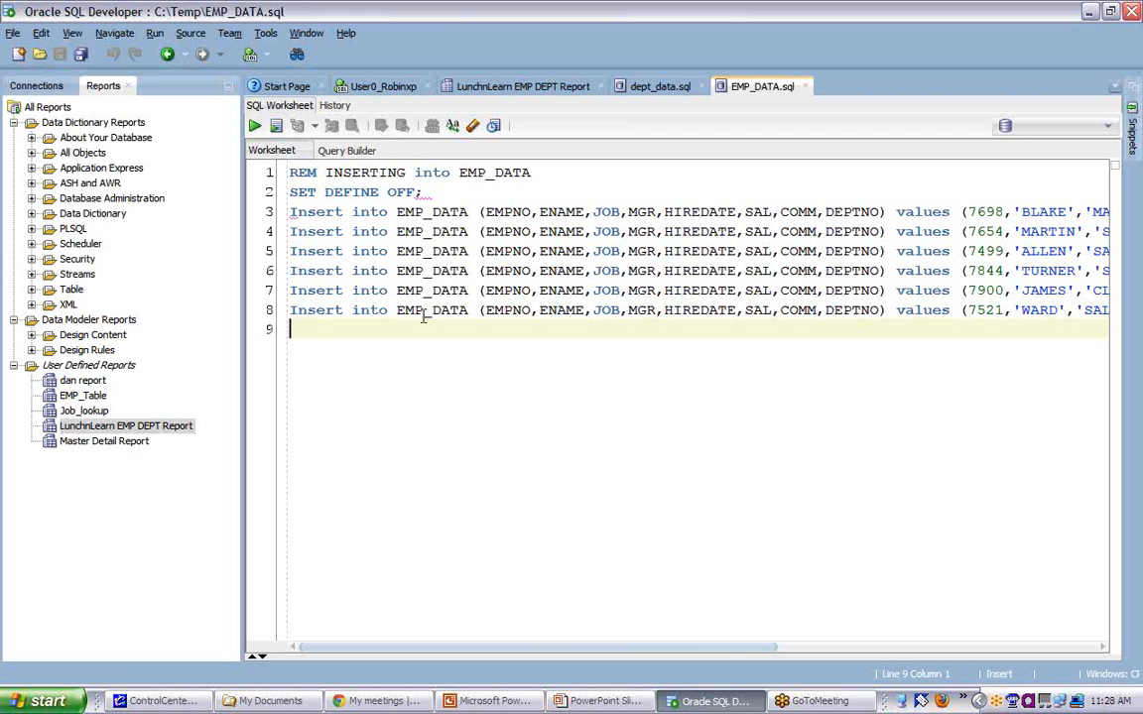
- Browse to C:\Temp in Windows Explorer and inspect the exported dept_data and EMP_DATA scripts in Notepad
click(284, 702)
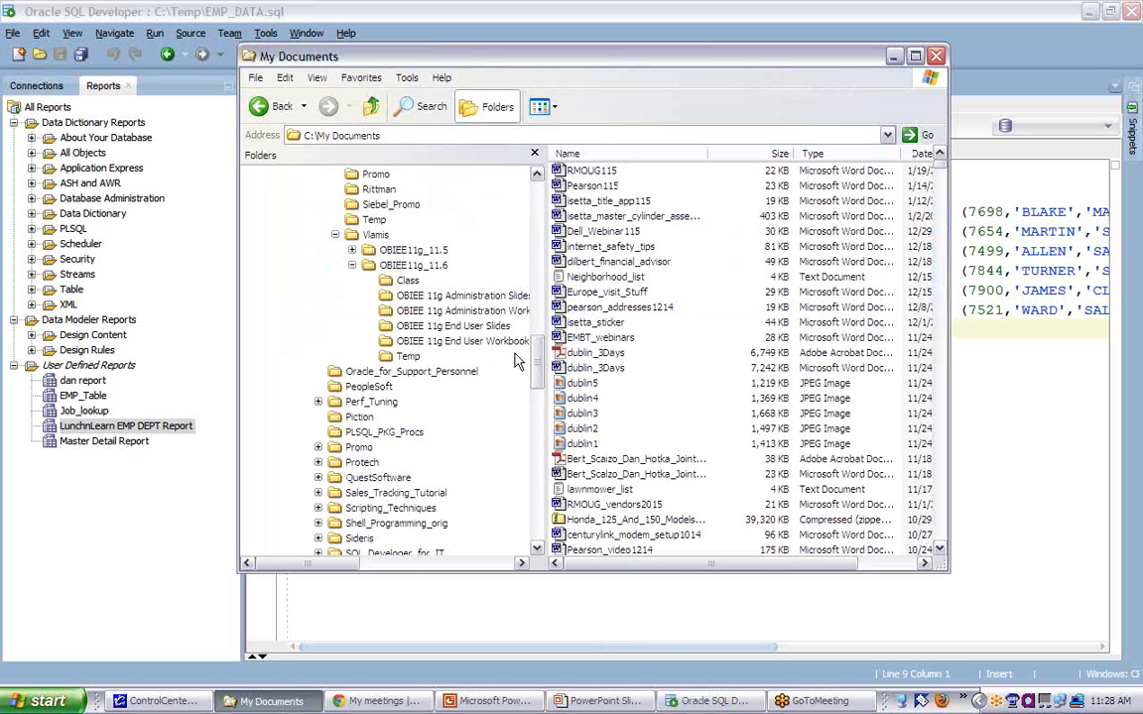
drag(536, 355, 536, 501)
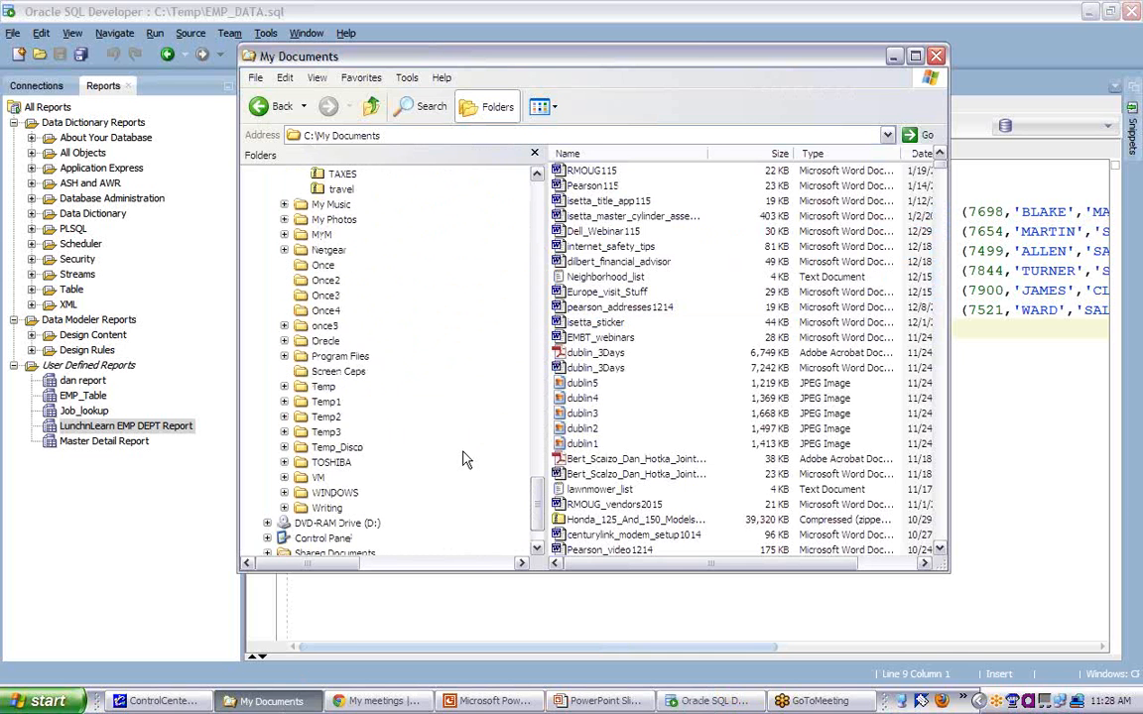
click(324, 387)
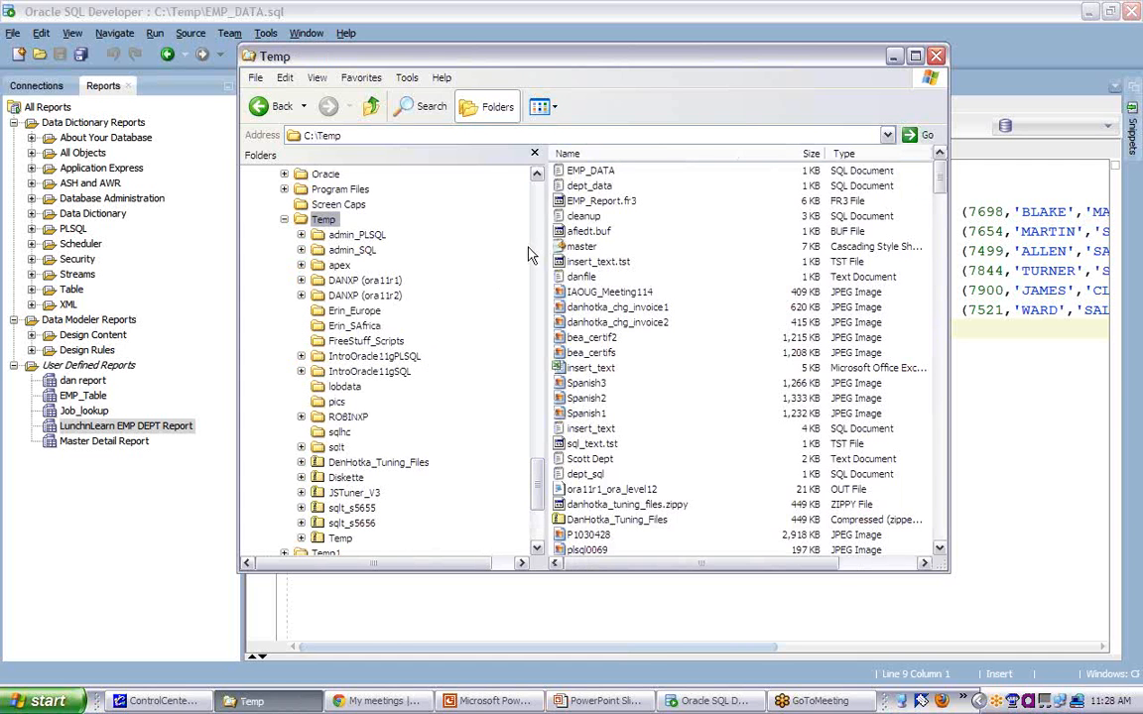
double_click(587, 184)
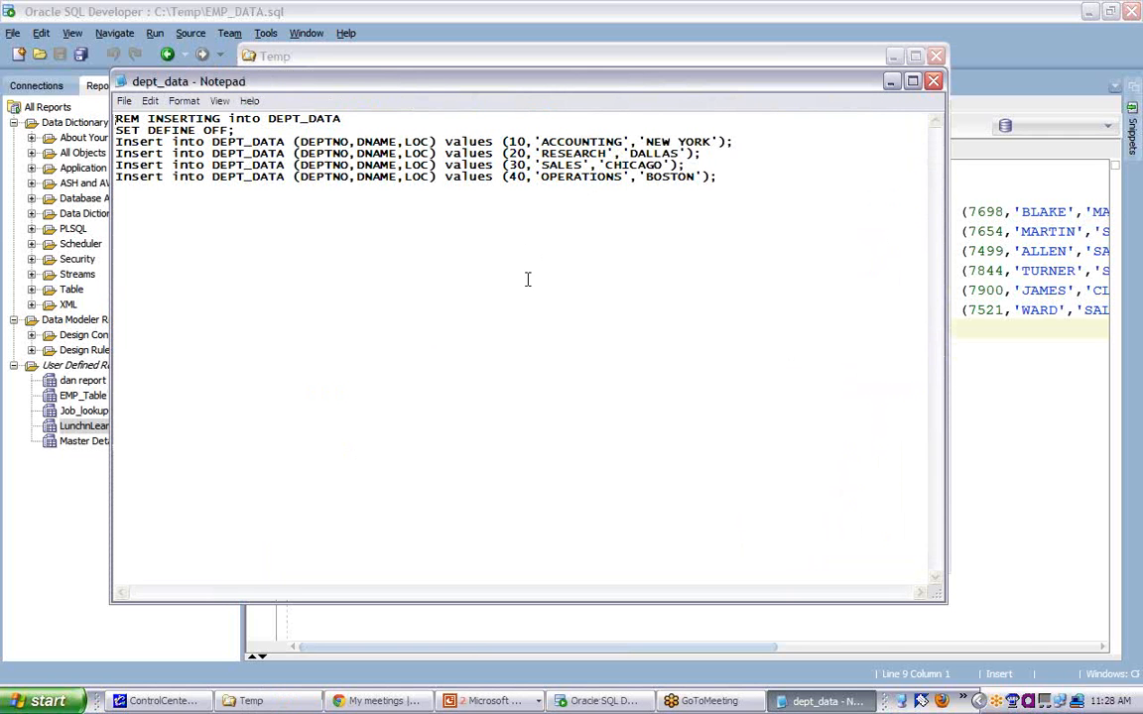
click(932, 80)
double_click(591, 171)
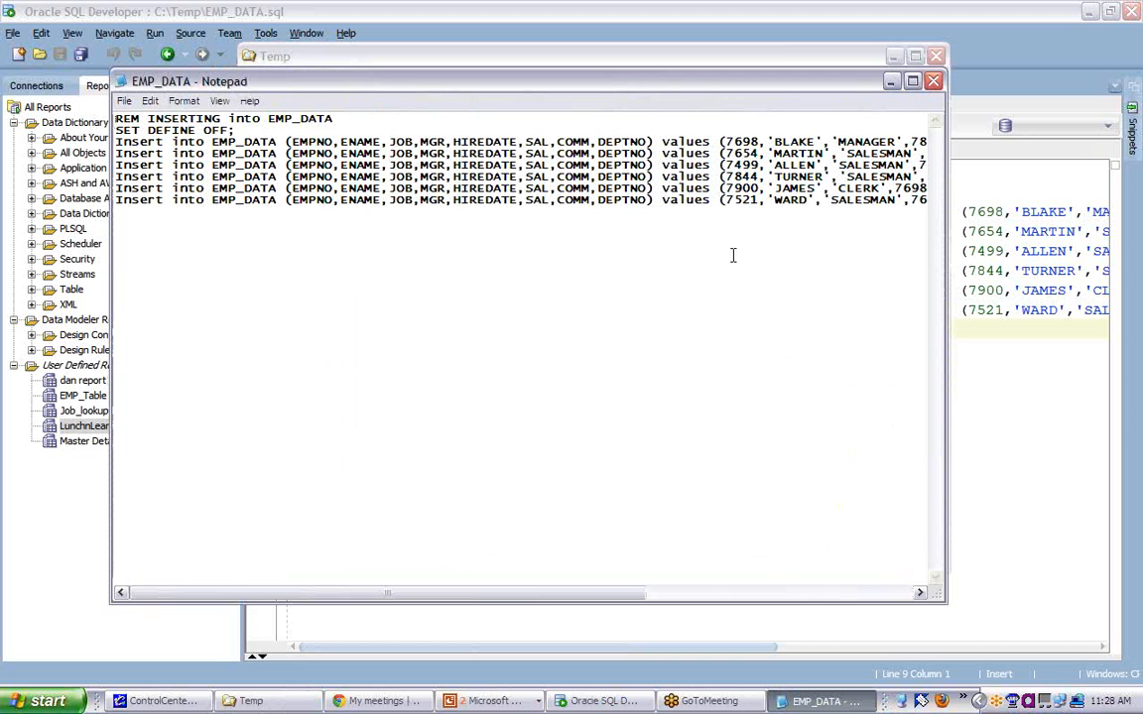
click(932, 80)
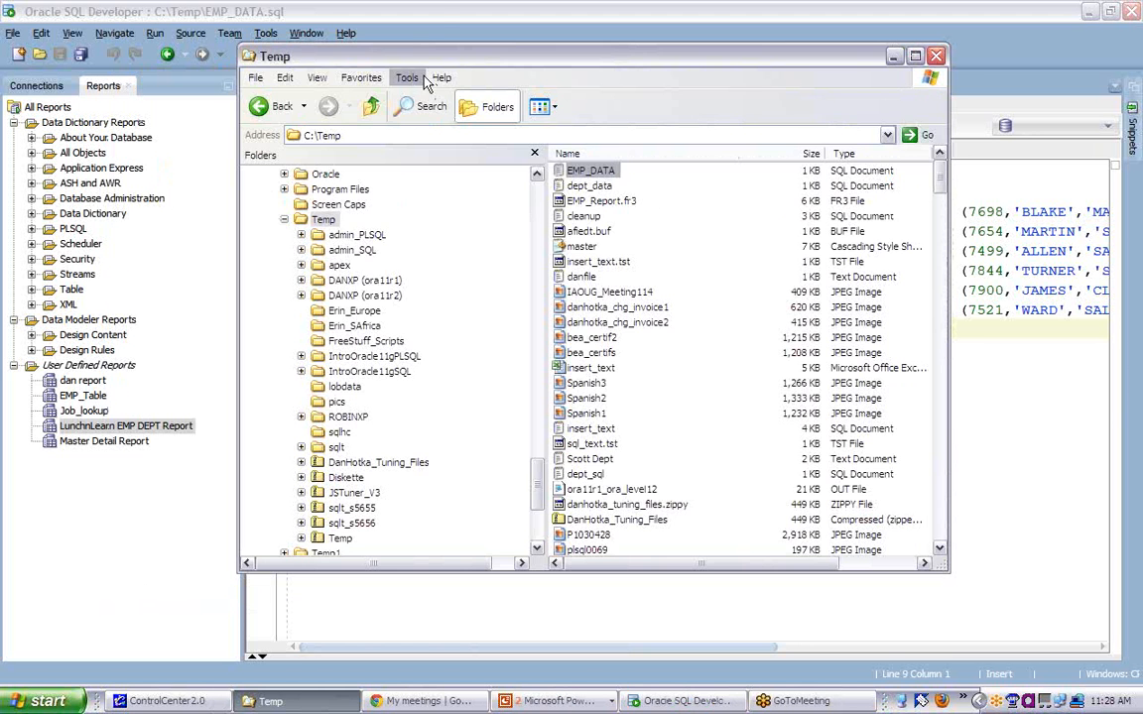
- Return to the LunchnLearn EMP DEPT Report in SQL Developer and view the RESEARCH department's employee details
click(395, 14)
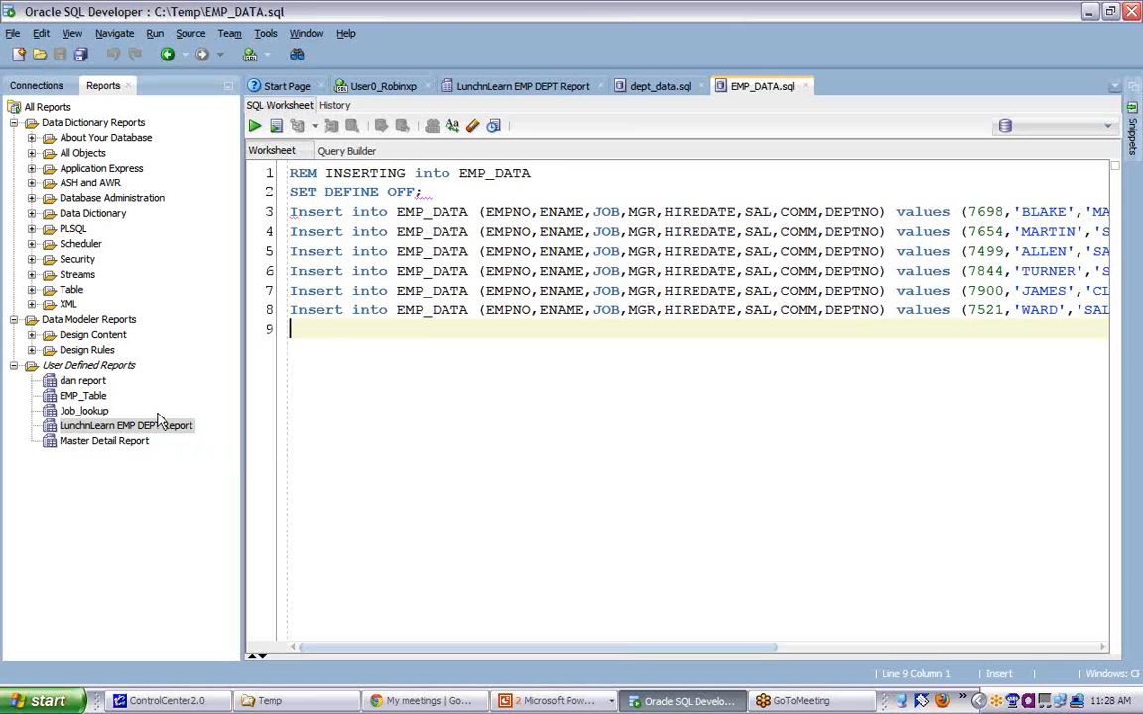
click(519, 89)
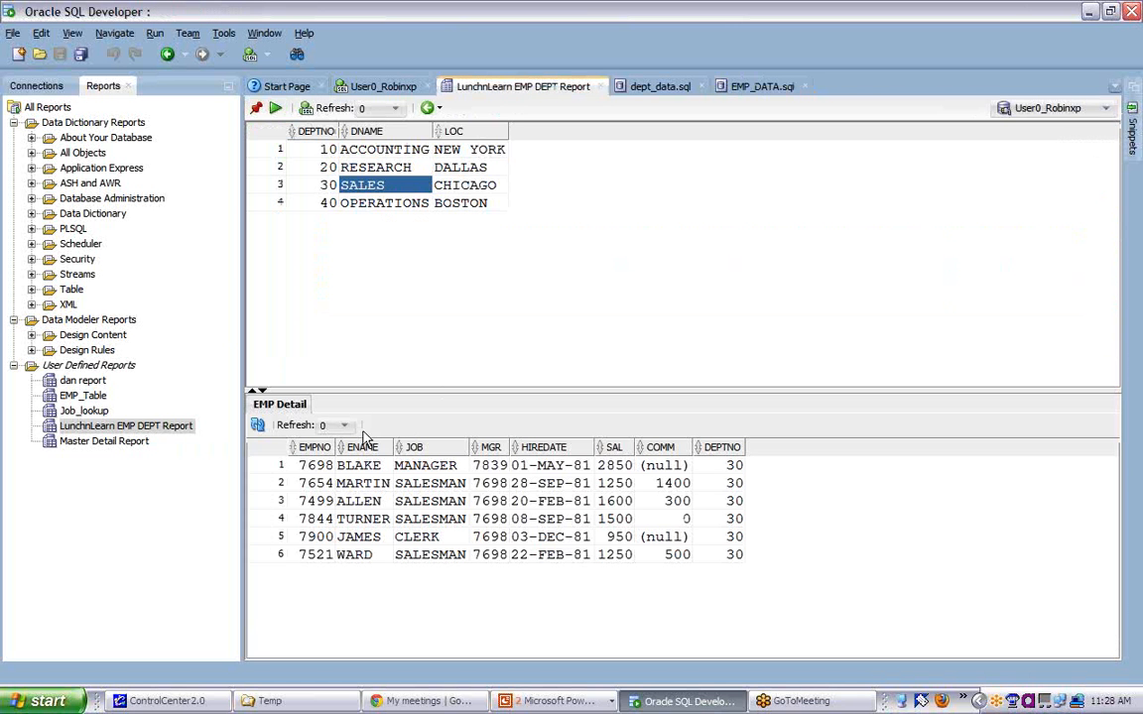
click(353, 167)
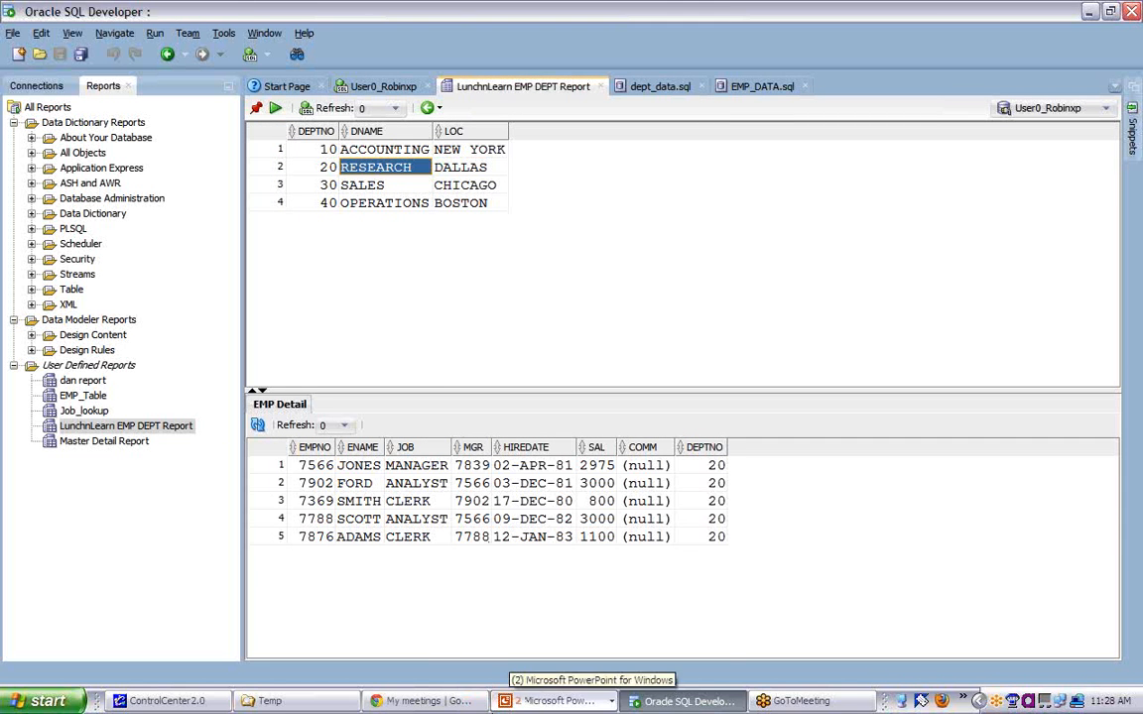
- Switch to the PowerPoint slide show at the SQL Developer Reports slide
click(556, 700)
click(551, 655)
click(493, 543)
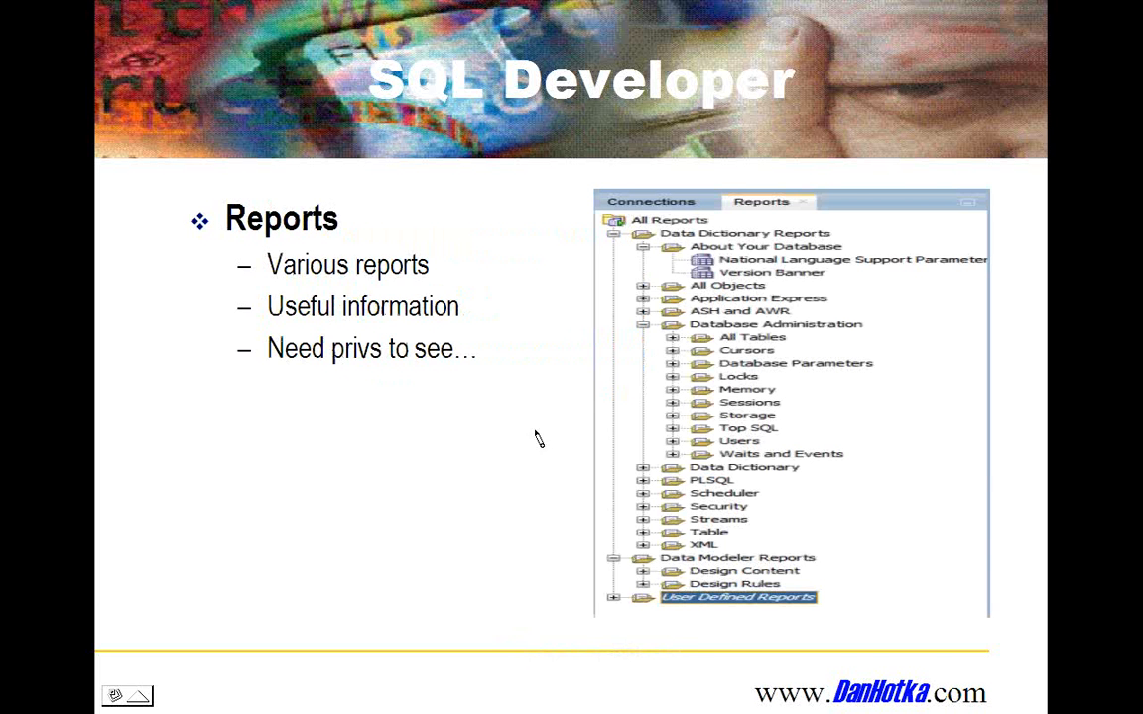
click(630, 379)
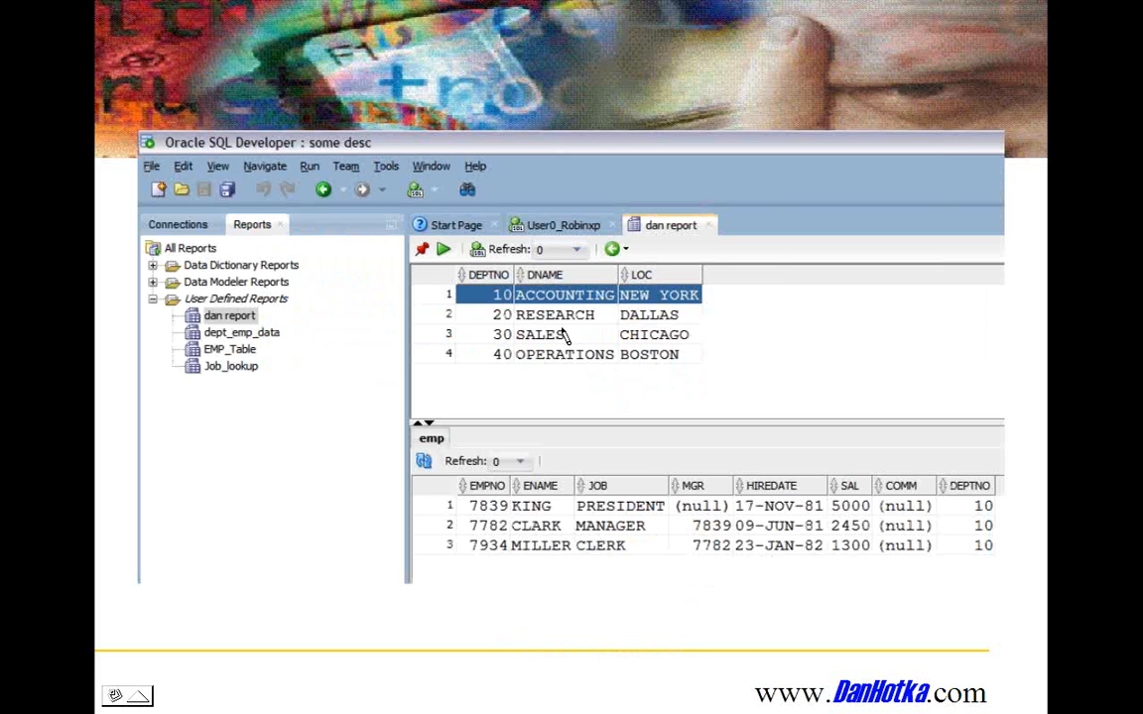
click(510, 526)
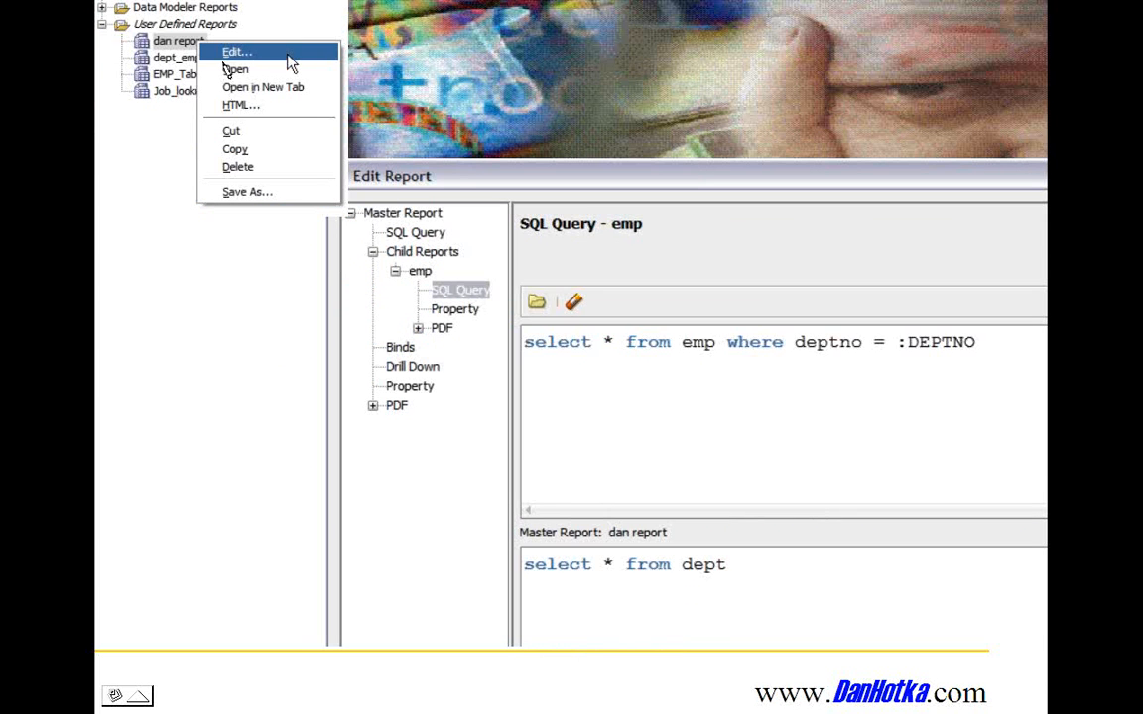
mouse_move(387, 261)
mouse_down()
mouse_move(471, 263)
mouse_move(439, 282)
mouse_up()
mouse_move(359, 290)
mouse_down()
mouse_move(371, 272)
mouse_move(374, 306)
mouse_up()
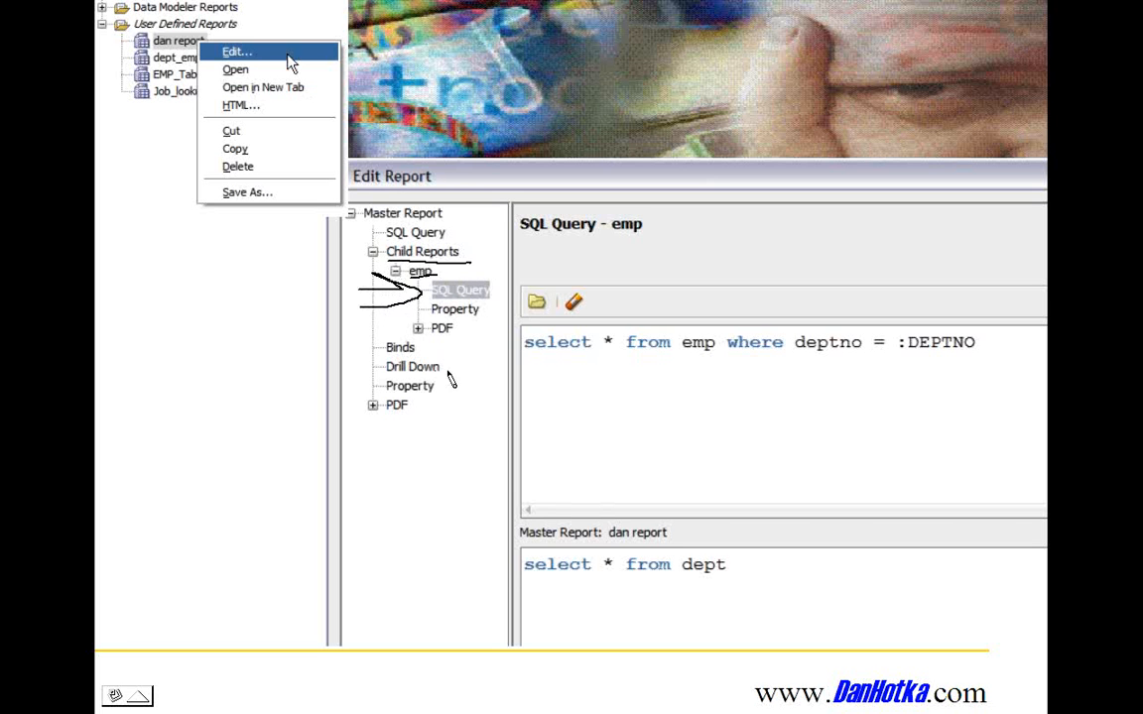
mouse_move(896, 369)
mouse_down()
mouse_move(997, 343)
mouse_move(874, 357)
mouse_move(972, 370)
mouse_up()
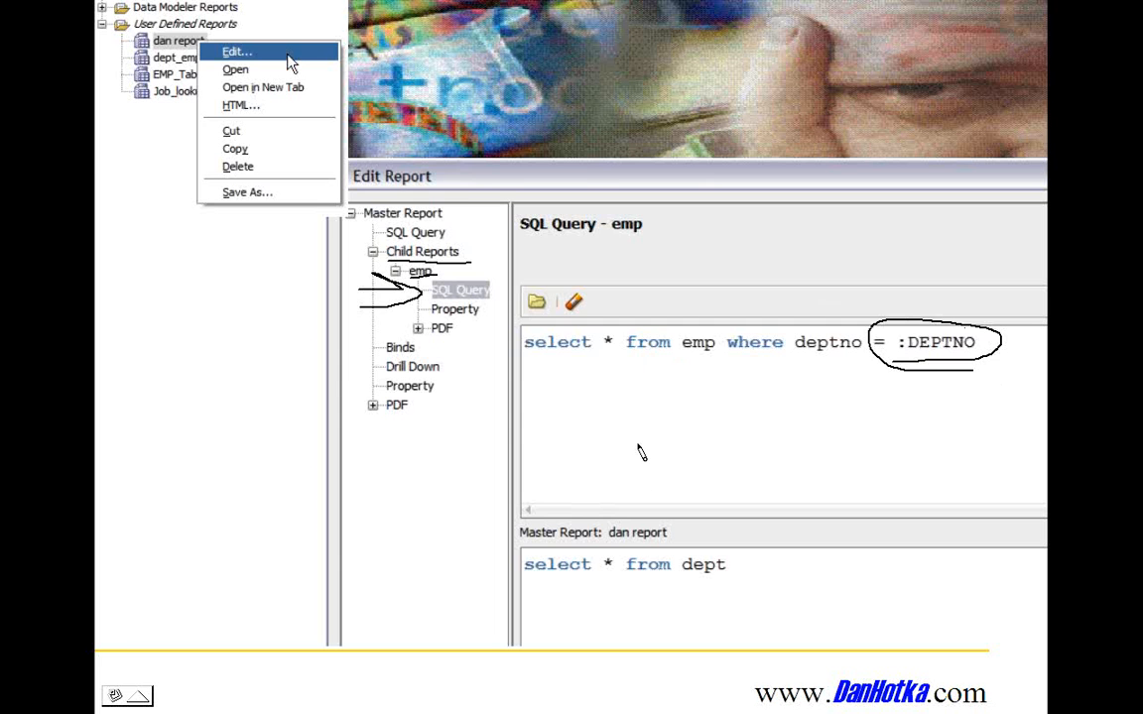
key(Right)
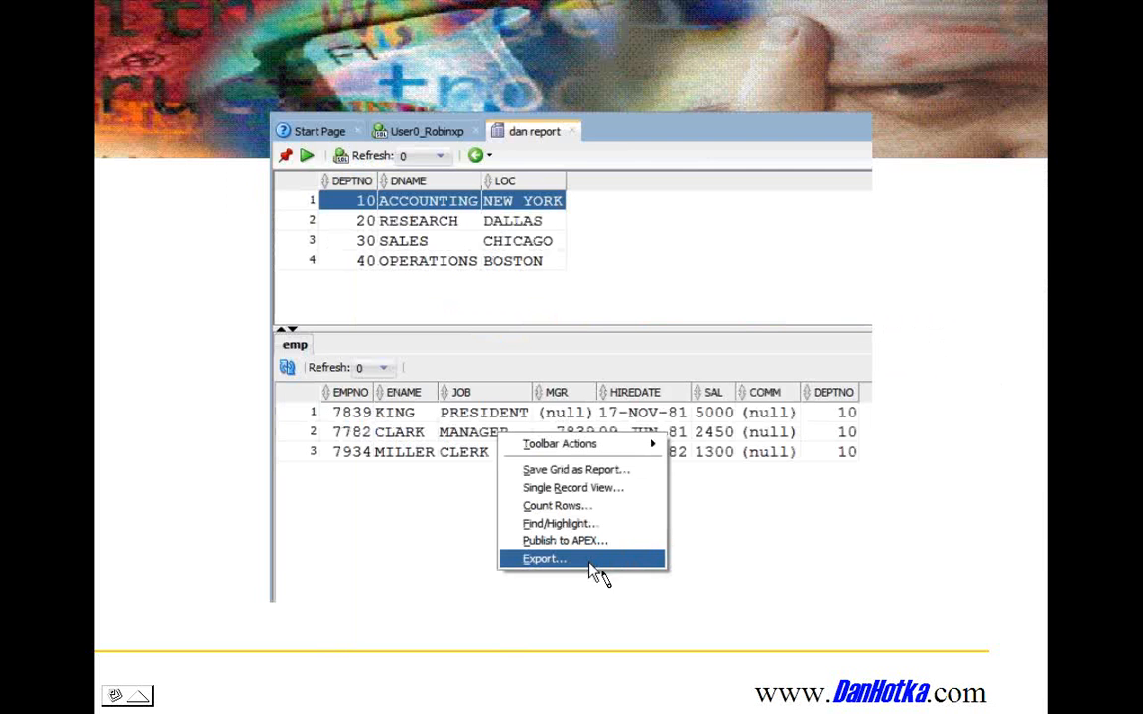